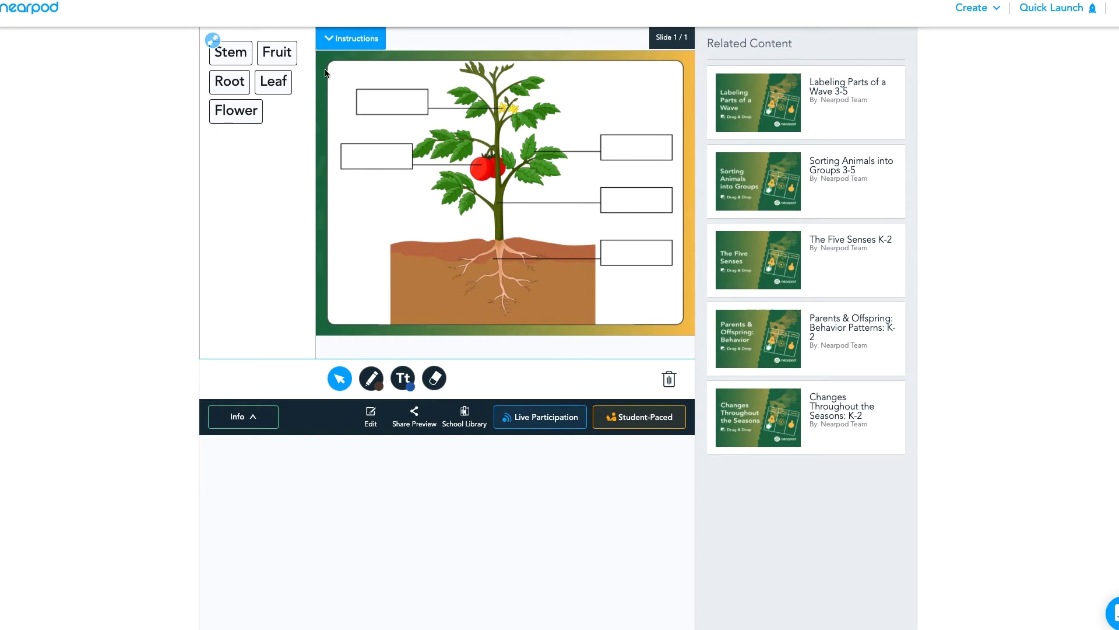
Place the Fruit and Flower labels onto the plant diagram's label boxes.
{"action": "left_click_drag", "start_coordinate": [277, 52], "coordinate": [388, 149]}
{"action": "left_click_drag", "start_coordinate": [233, 115], "coordinate": [415, 103]}
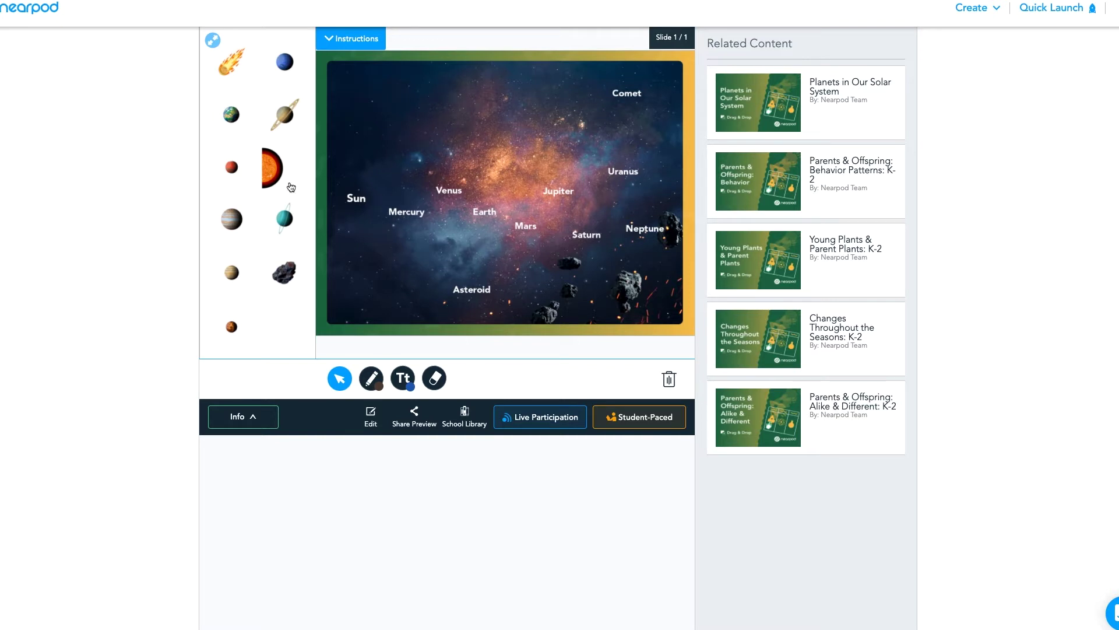
Place the Sun and Earth pictures on the space scene, then pair 1 minute with 60 seconds in row 2.
{"action": "left_click_drag", "start_coordinate": [270, 174], "coordinate": [380, 167]}
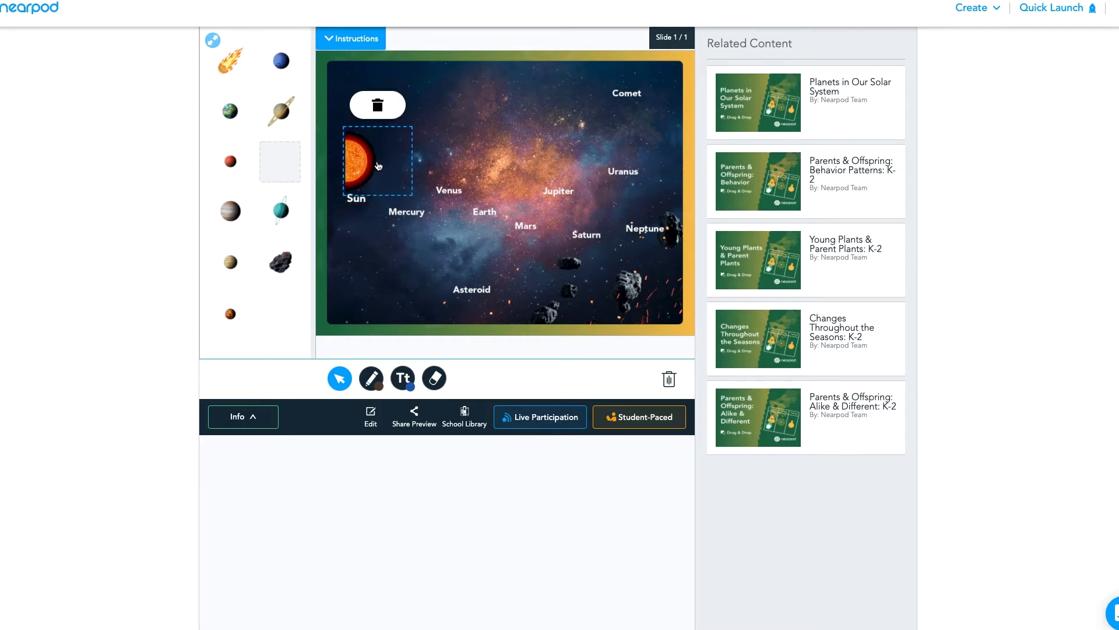
{"action": "left_click_drag", "start_coordinate": [232, 113], "coordinate": [485, 198]}
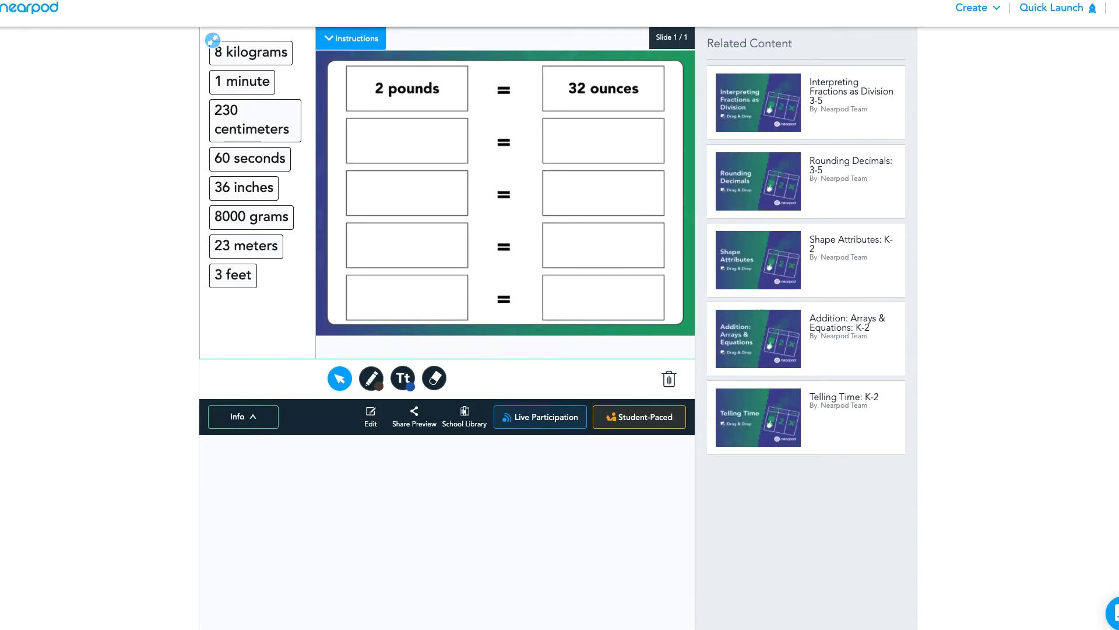
{"action": "left_click_drag", "start_coordinate": [241, 85], "coordinate": [411, 144]}
{"action": "left_click", "coordinate": [410, 144]}
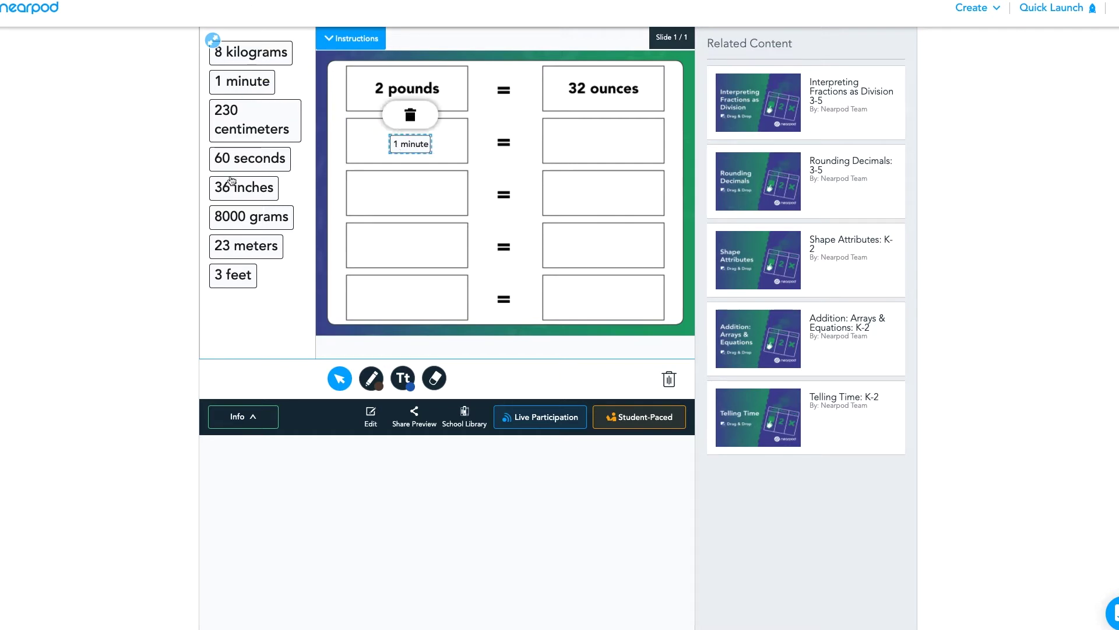
{"action": "left_click_drag", "start_coordinate": [252, 164], "coordinate": [600, 147]}
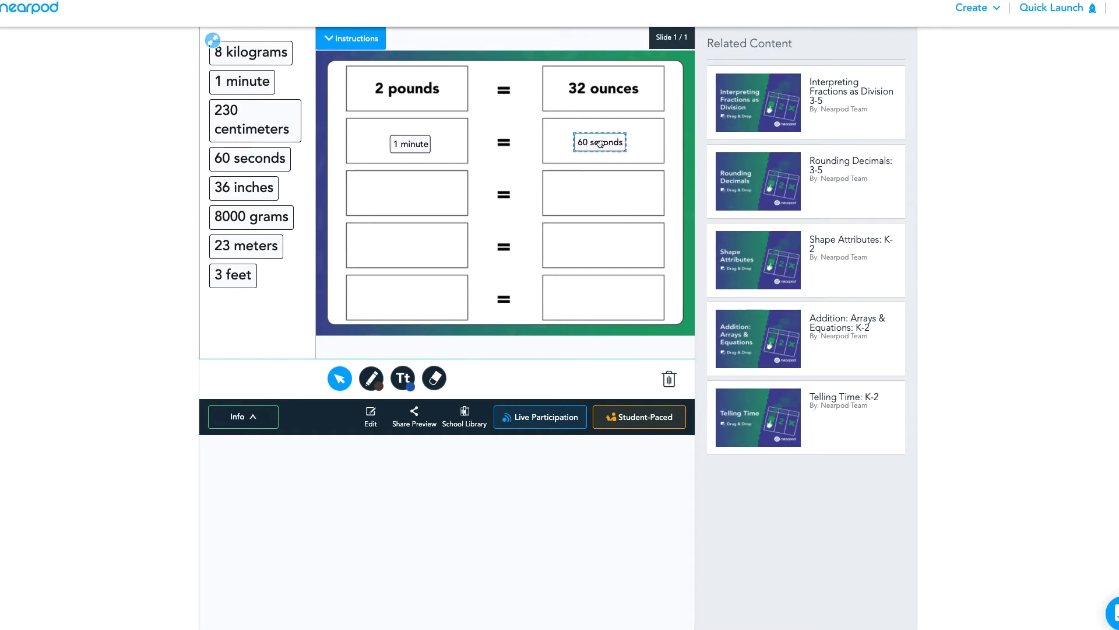
{"action": "left_click", "coordinate": [602, 148]}
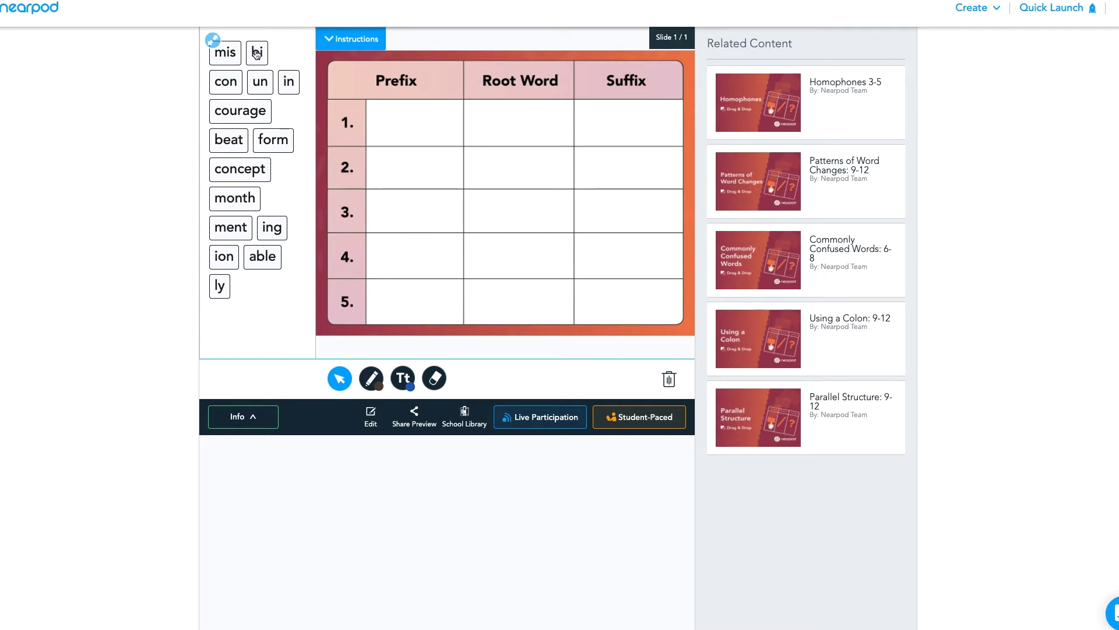
Fill row 1 with bi, month and ly in the Prefix, Root Word and Suffix cells.
{"action": "left_click_drag", "start_coordinate": [257, 54], "coordinate": [408, 123]}
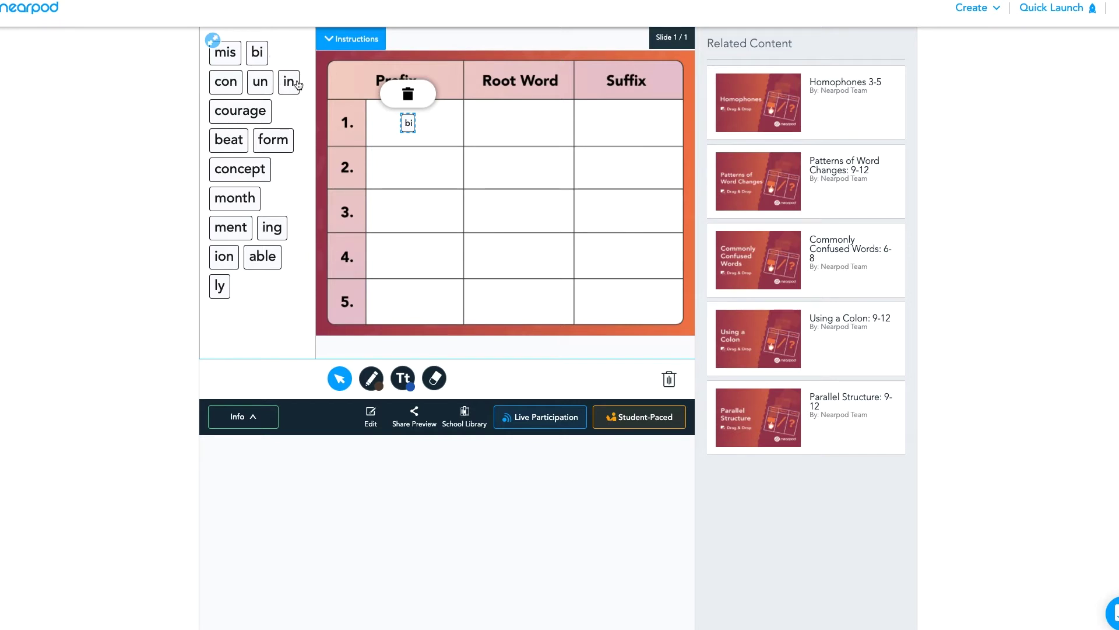
{"action": "left_click_drag", "start_coordinate": [236, 198], "coordinate": [517, 124]}
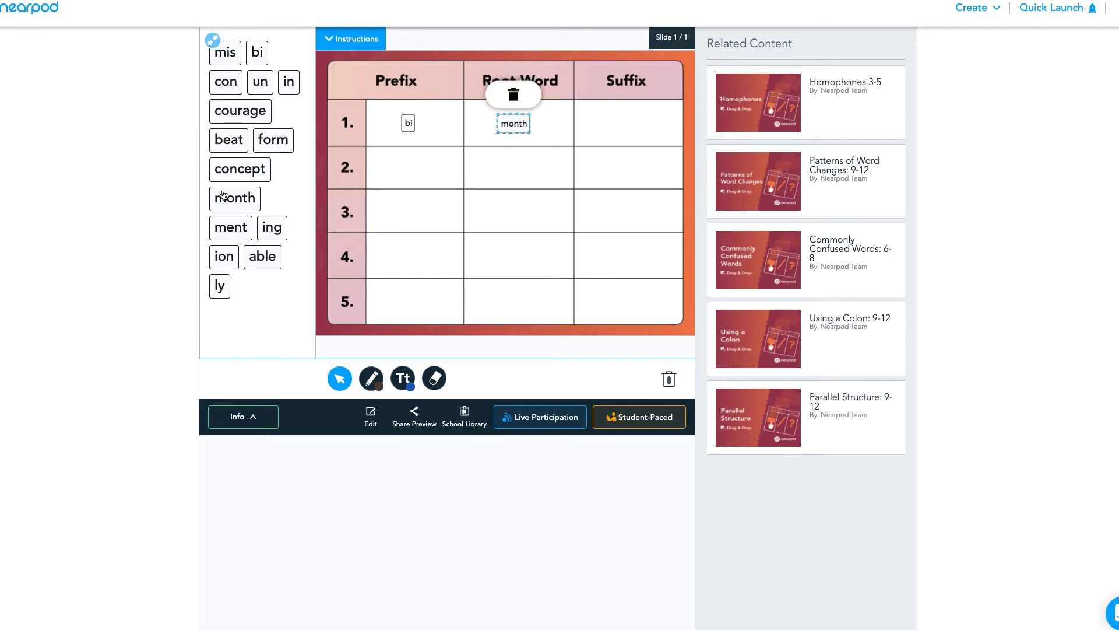
{"action": "left_click_drag", "start_coordinate": [217, 286], "coordinate": [621, 126]}
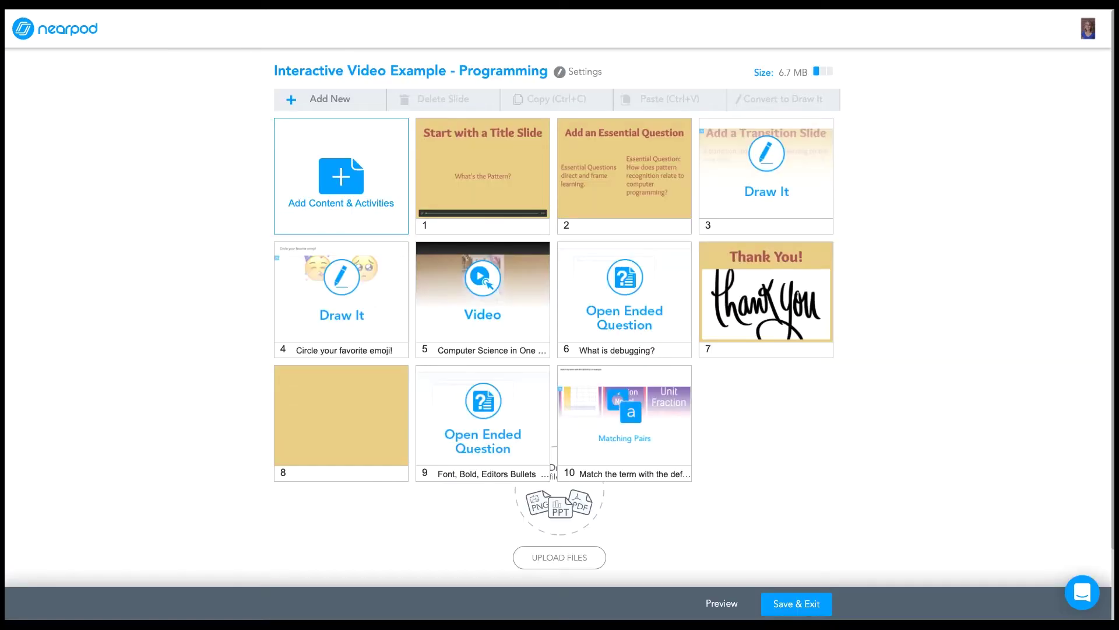
Browse the interactive activities offered for adding lesson content.
{"action": "left_click", "coordinate": [298, 103]}
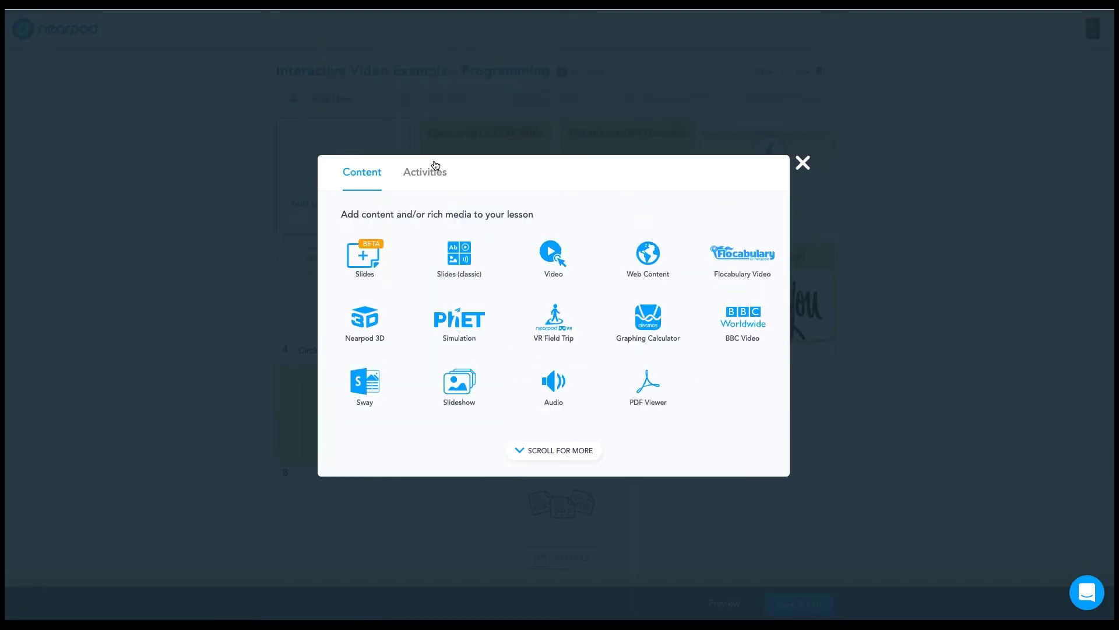
{"action": "left_click", "coordinate": [434, 167]}
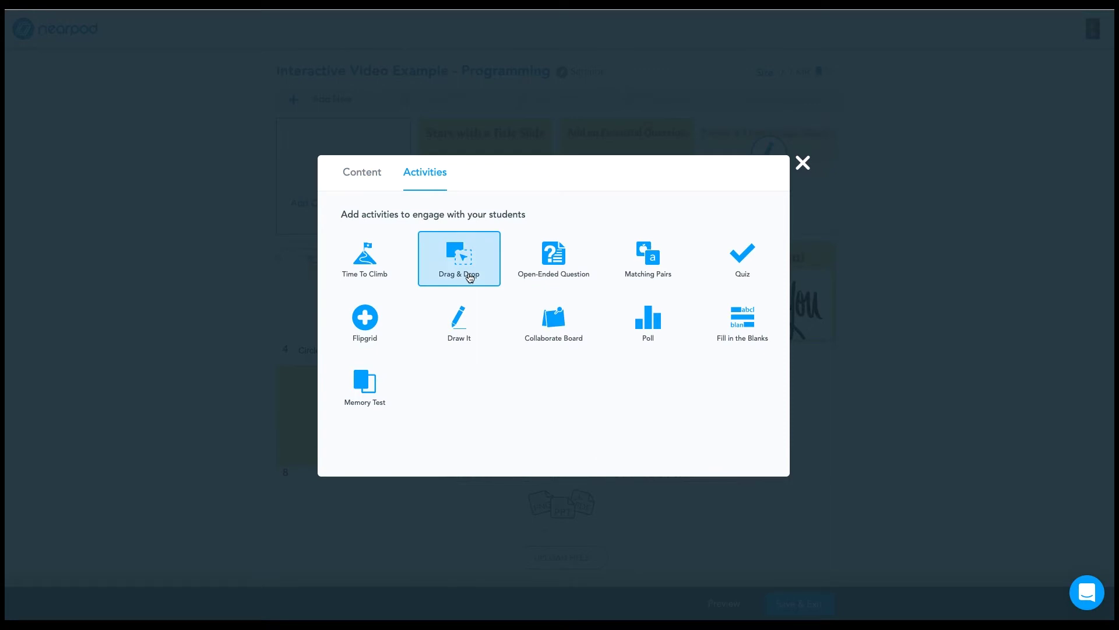
{"action": "left_click", "coordinate": [469, 278]}
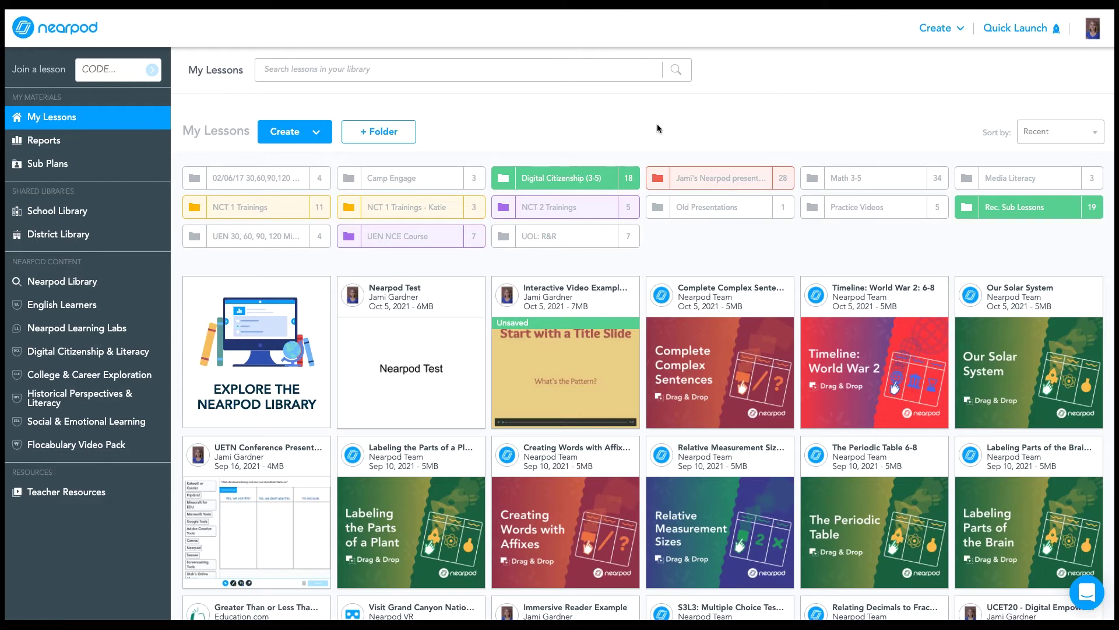
Create a standalone activity with Drag & Drop as its type.
{"action": "left_click", "coordinate": [304, 134]}
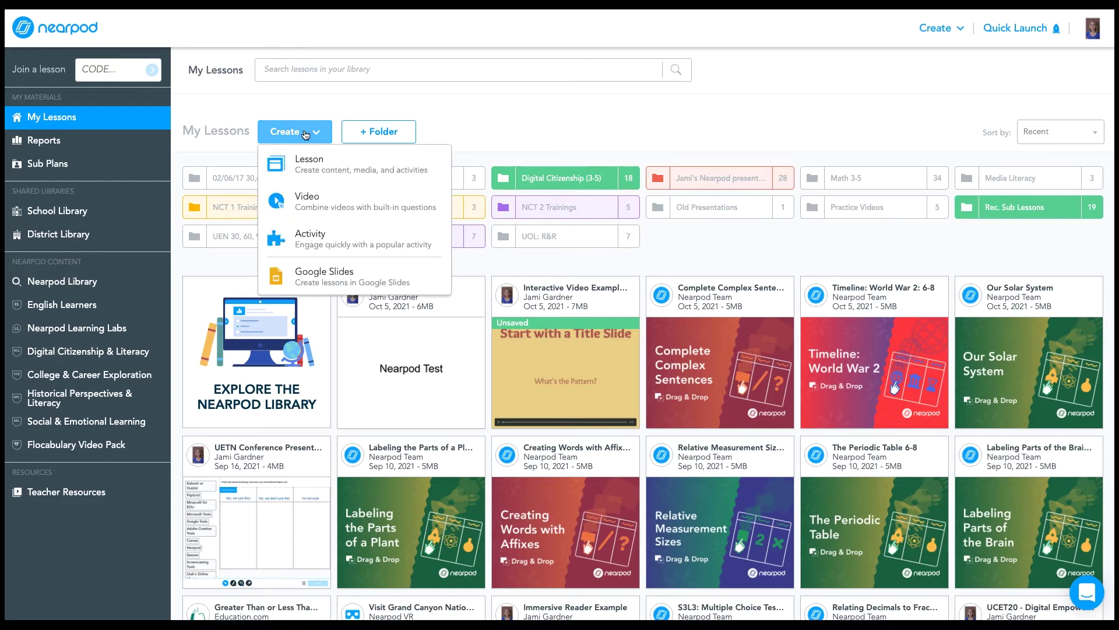
{"action": "left_click", "coordinate": [324, 240]}
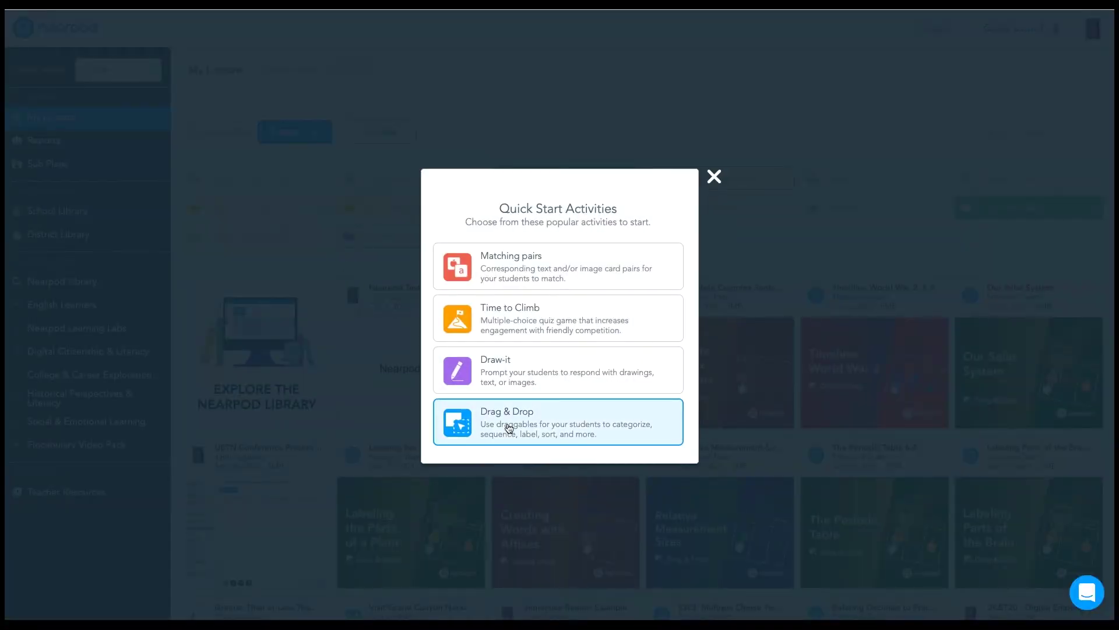
{"action": "left_click", "coordinate": [507, 423]}
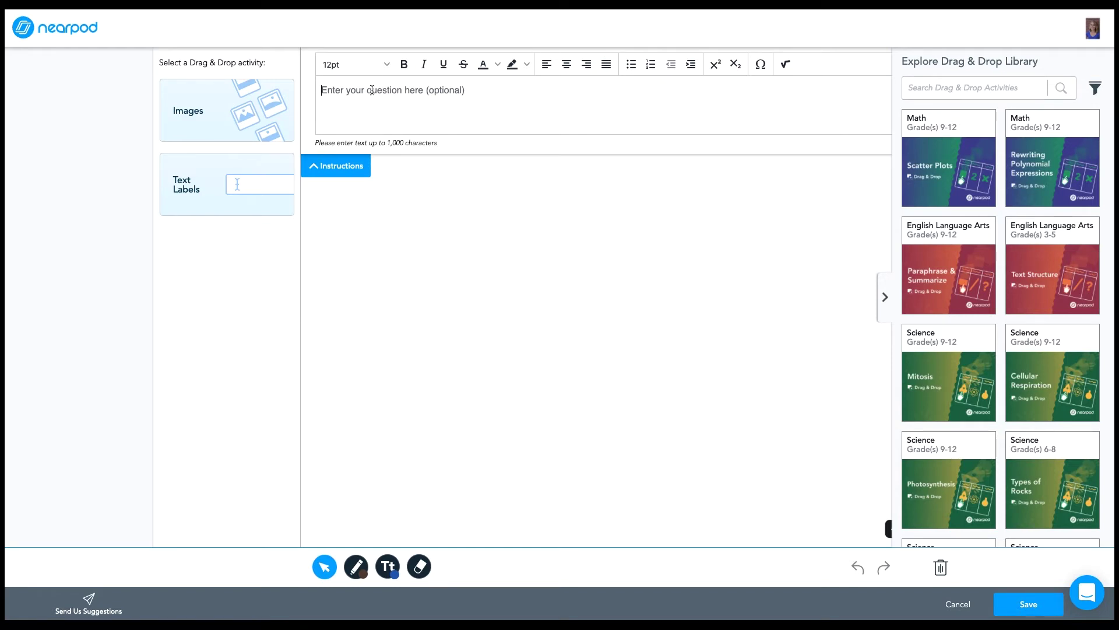
Enter the question 'Where do these animals live?' and collapse the instructions.
{"action": "left_click", "coordinate": [372, 90]}
{"action": "type", "text": "Where"}
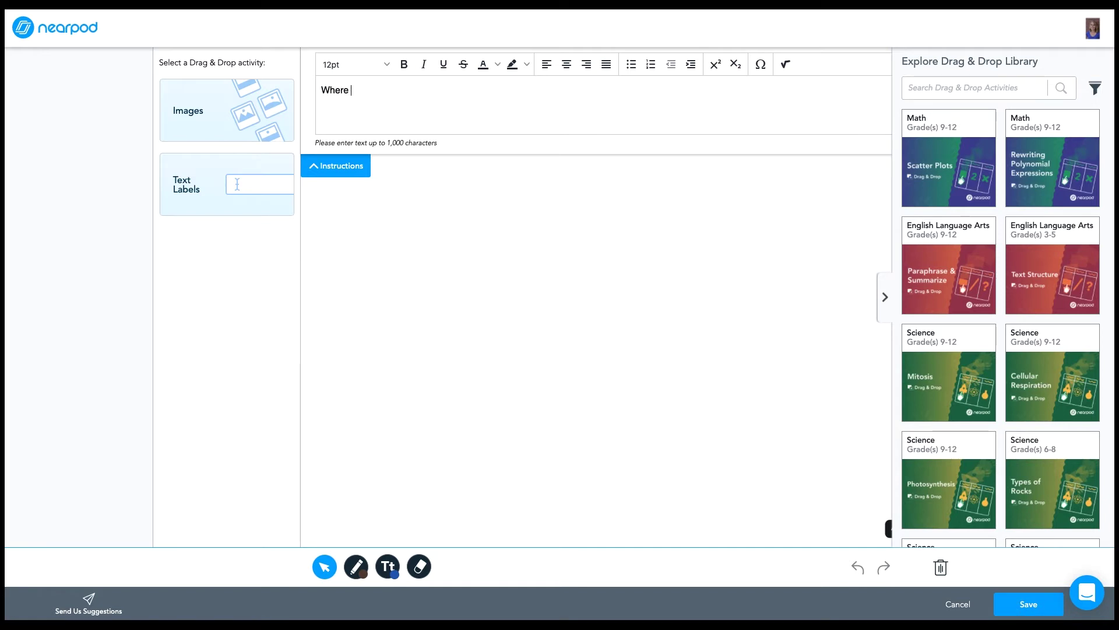
{"action": "type", "text": " do these animals live?"}
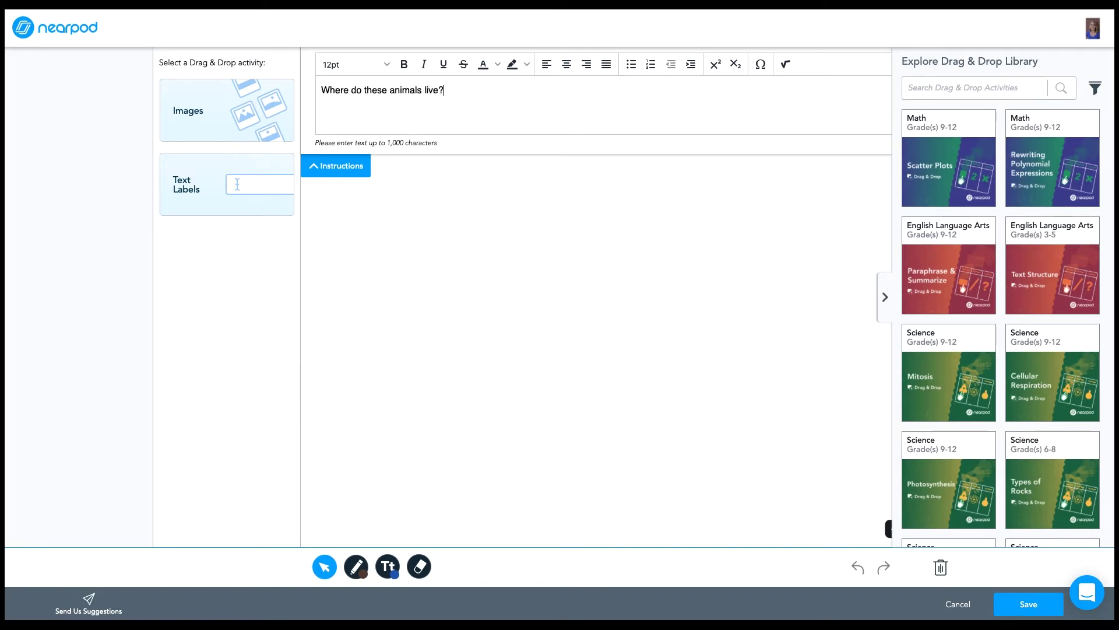
{"action": "left_click", "coordinate": [330, 171]}
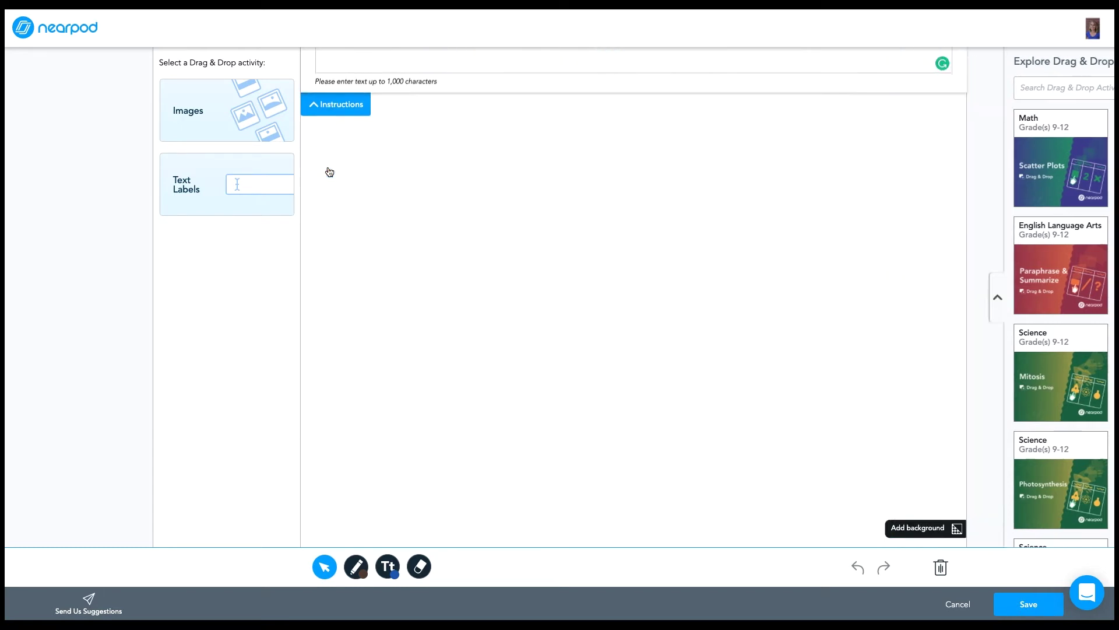
Apply the 3 Columns background template to the canvas.
{"action": "left_click", "coordinate": [917, 534]}
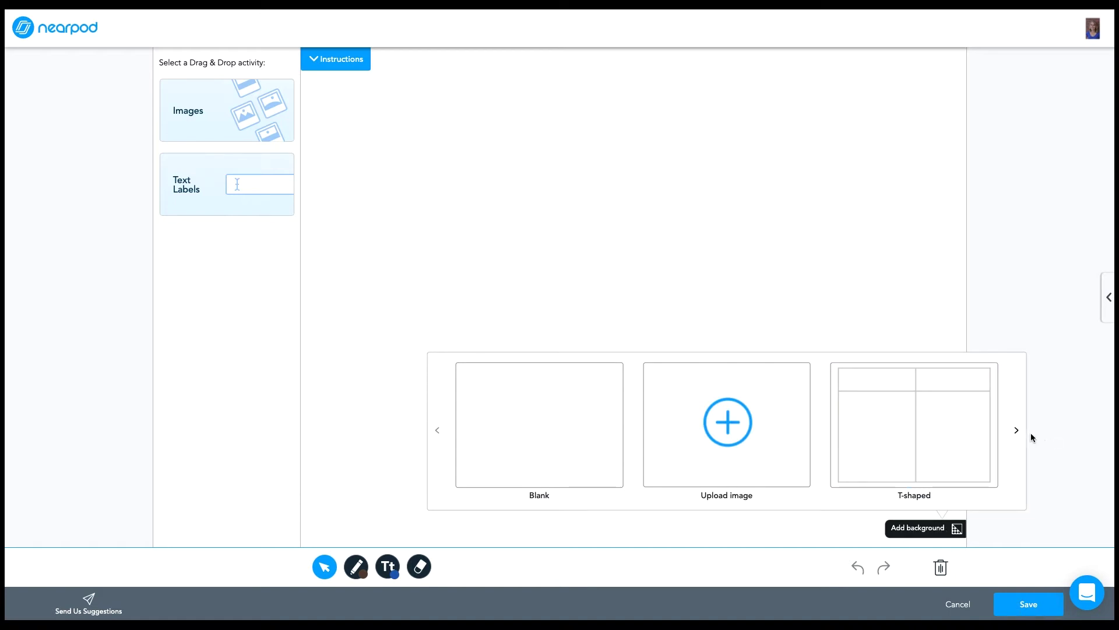
{"action": "left_click", "coordinate": [1015, 432]}
{"action": "left_click", "coordinate": [1016, 432]}
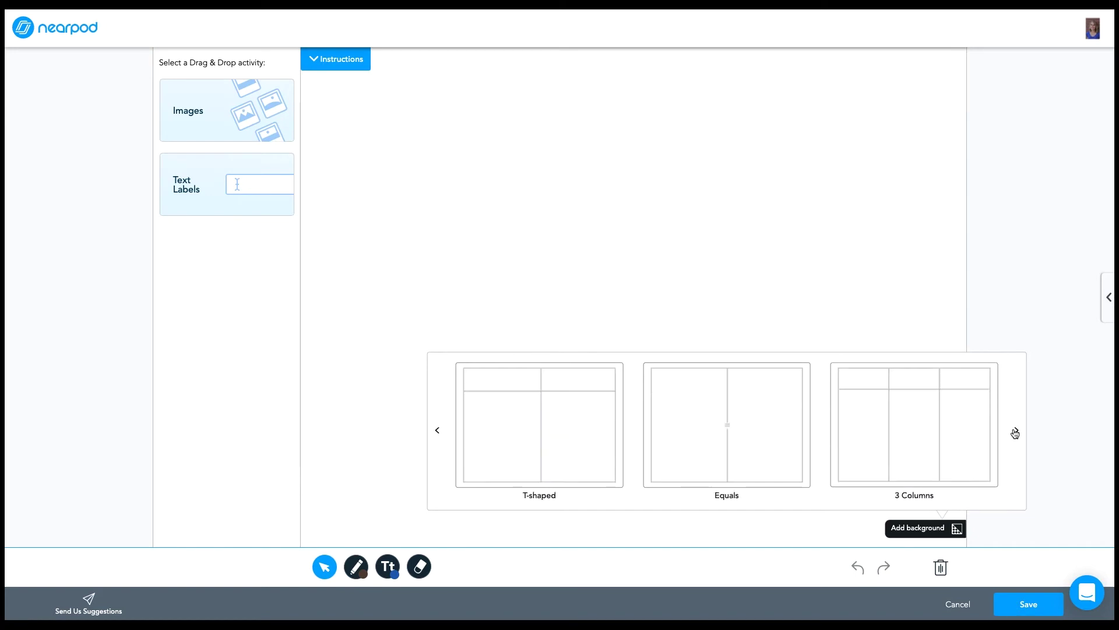
{"action": "left_click", "coordinate": [1016, 432]}
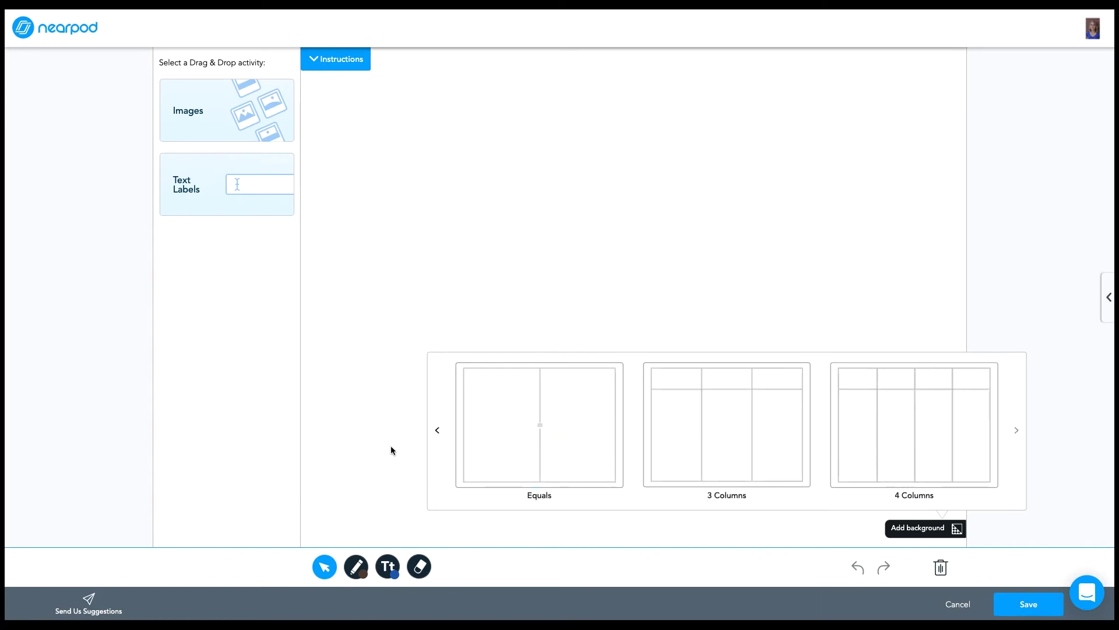
{"action": "left_click", "coordinate": [438, 430]}
{"action": "left_click", "coordinate": [437, 430]}
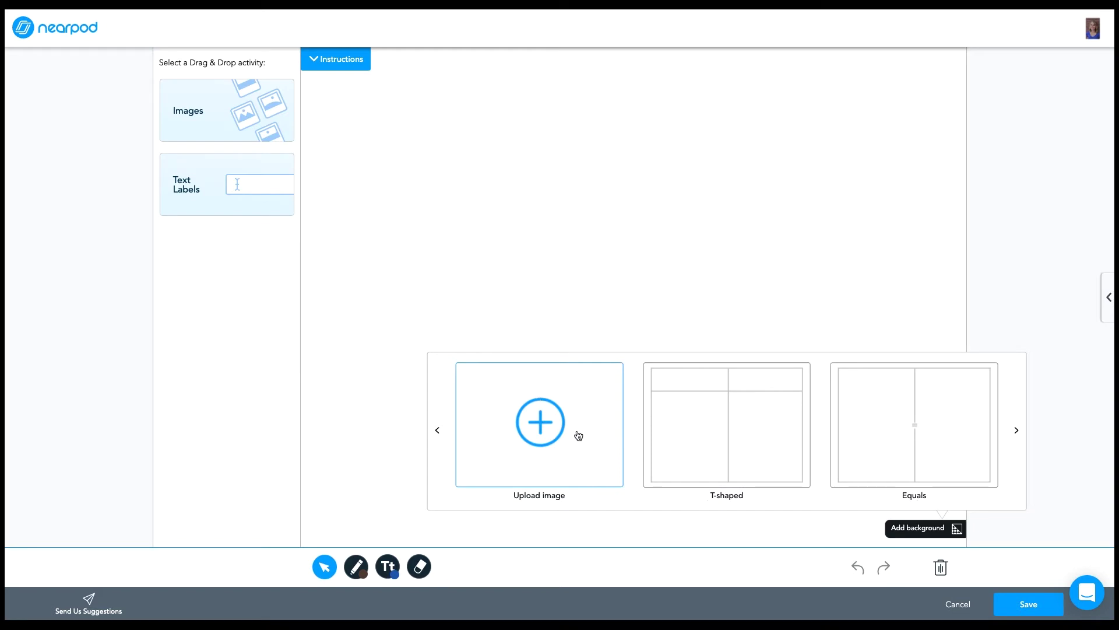
{"action": "left_click", "coordinate": [1017, 430]}
{"action": "left_click", "coordinate": [946, 441]}
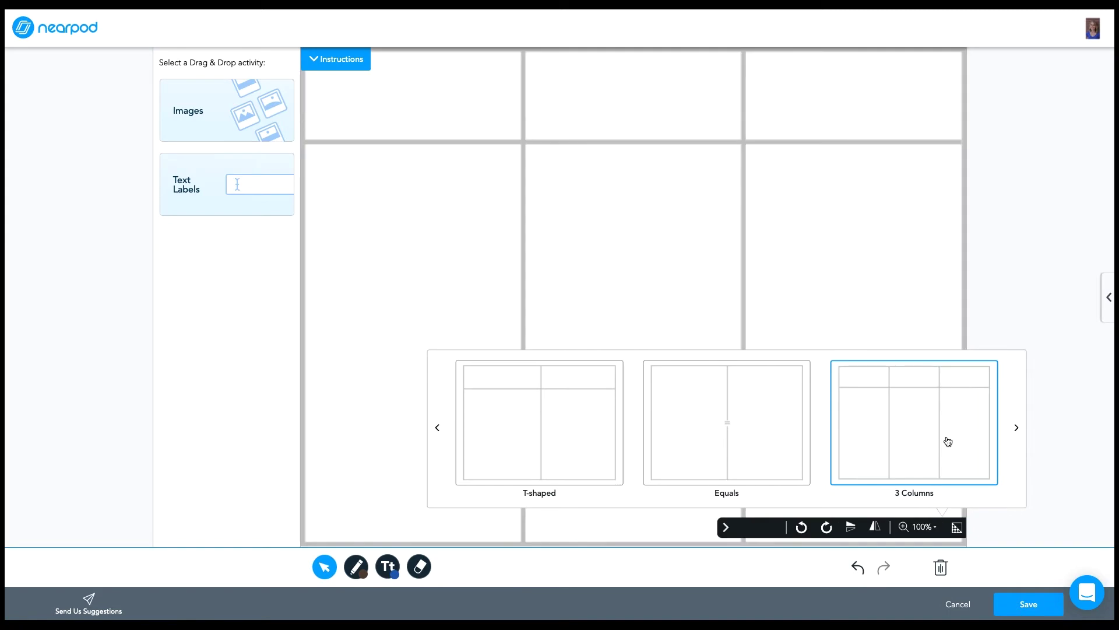
{"action": "left_click", "coordinate": [327, 340]}
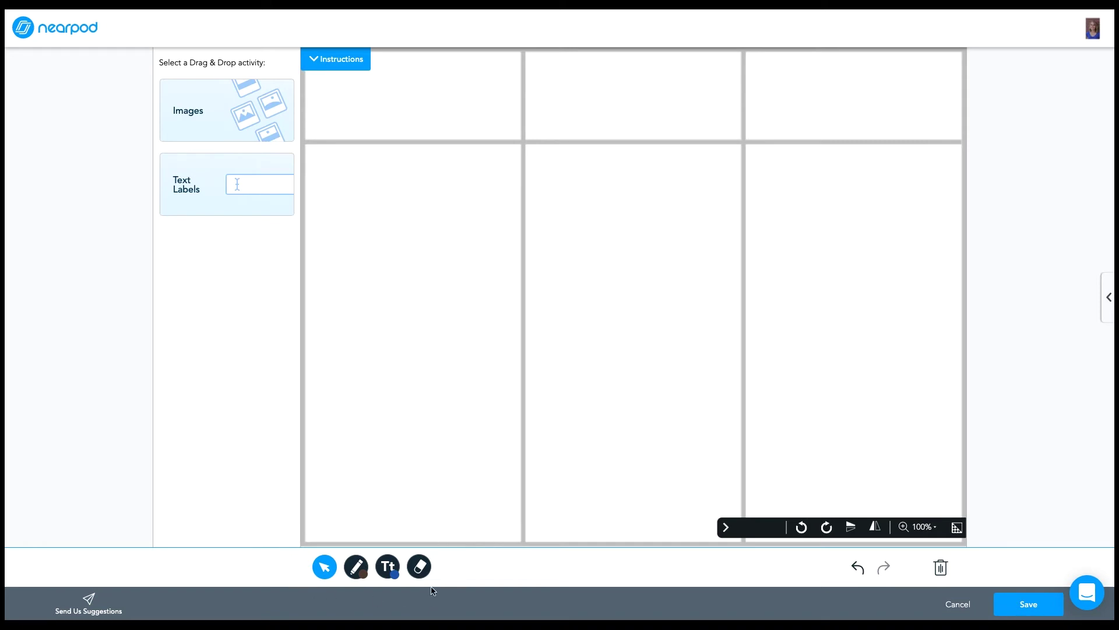
Add a black 'Mountains' text label sized to fit the top-left header cell.
{"action": "left_click", "coordinate": [388, 566]}
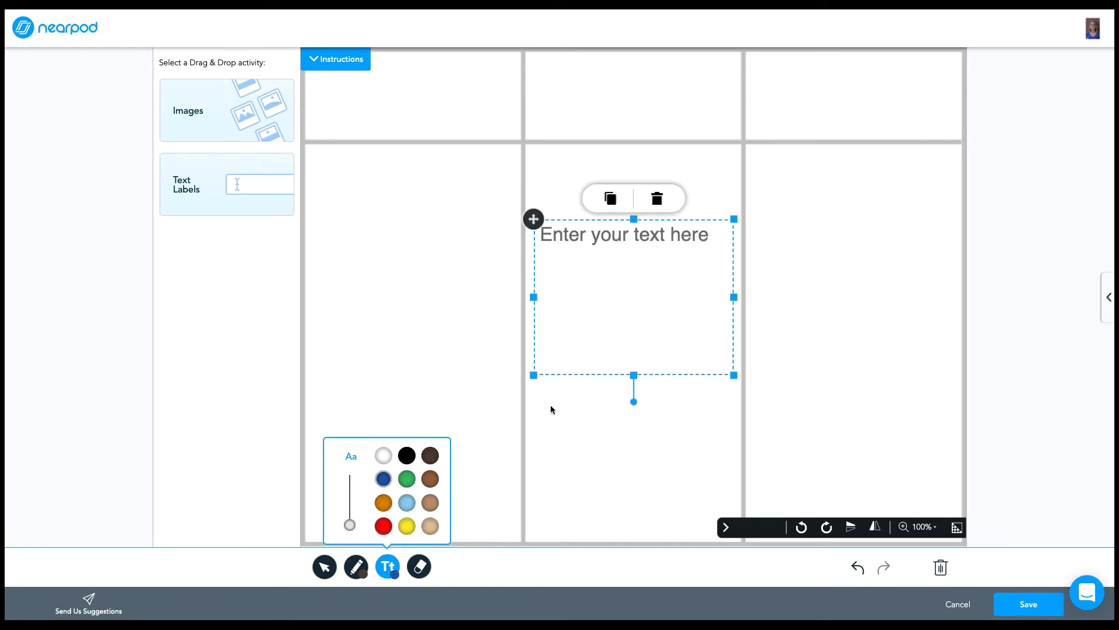
{"action": "left_click", "coordinate": [609, 235]}
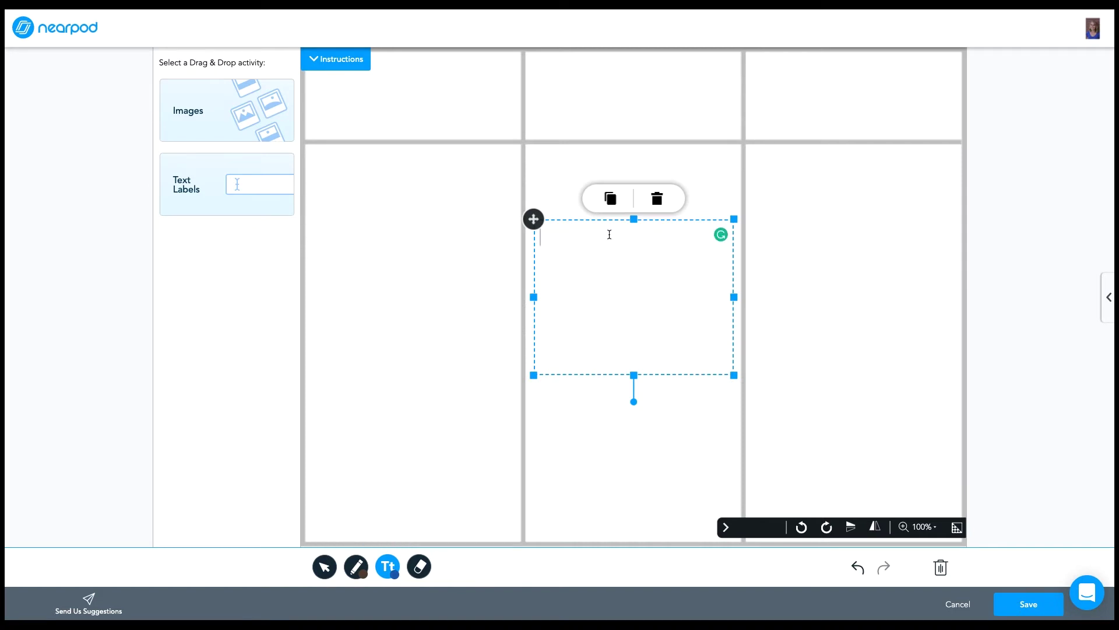
{"action": "type", "text": "Mountains"}
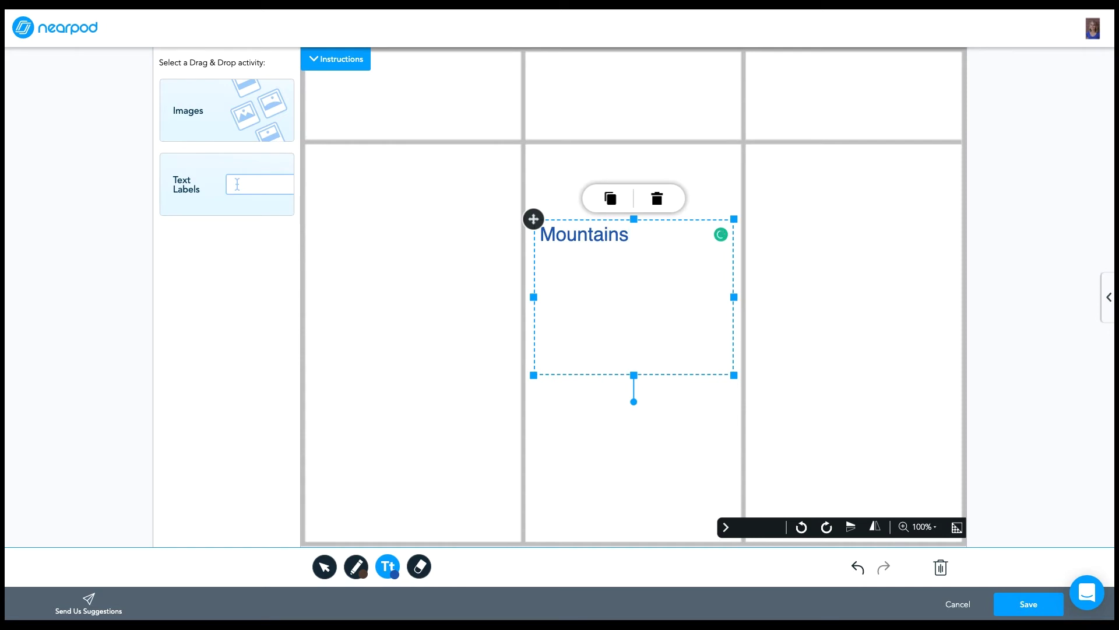
{"action": "left_click_drag", "start_coordinate": [734, 375], "coordinate": [432, 136]}
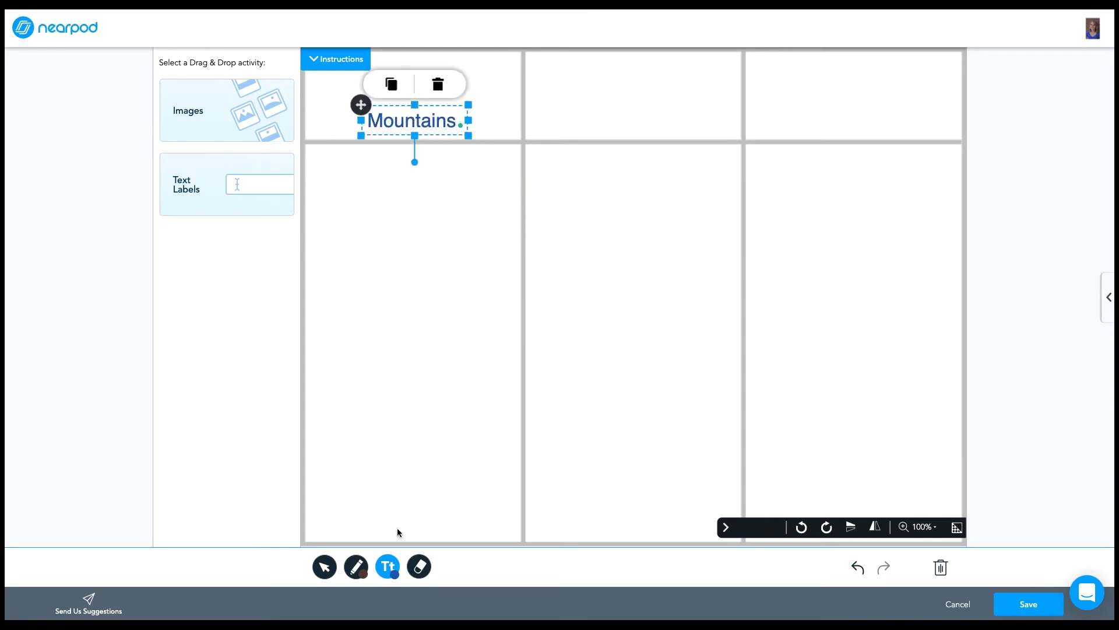
{"action": "left_click", "coordinate": [394, 576]}
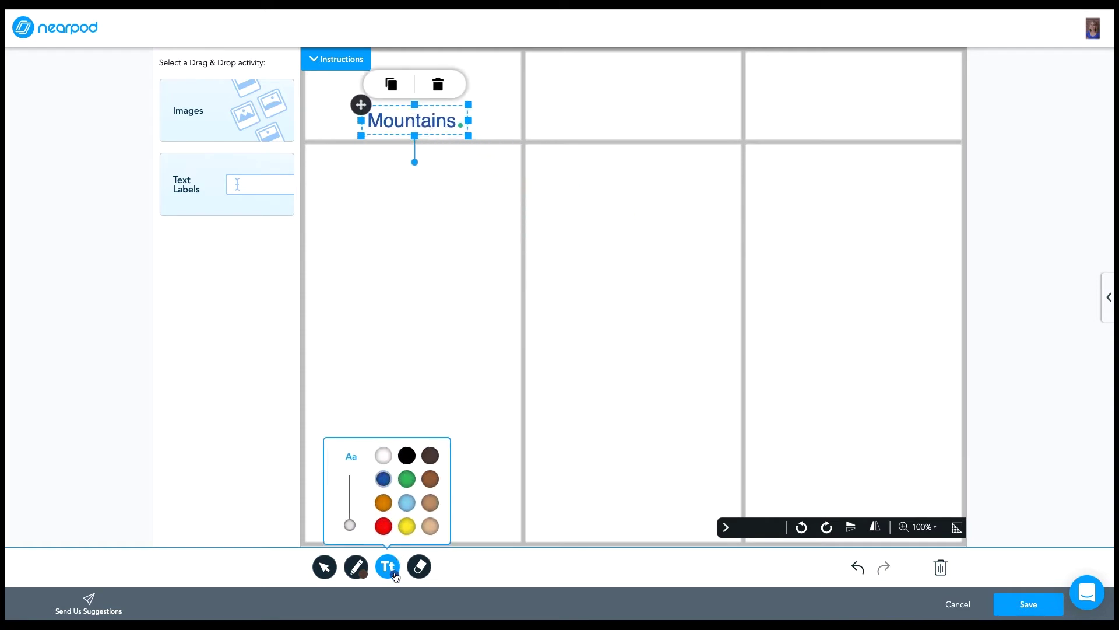
{"action": "left_click", "coordinate": [407, 455]}
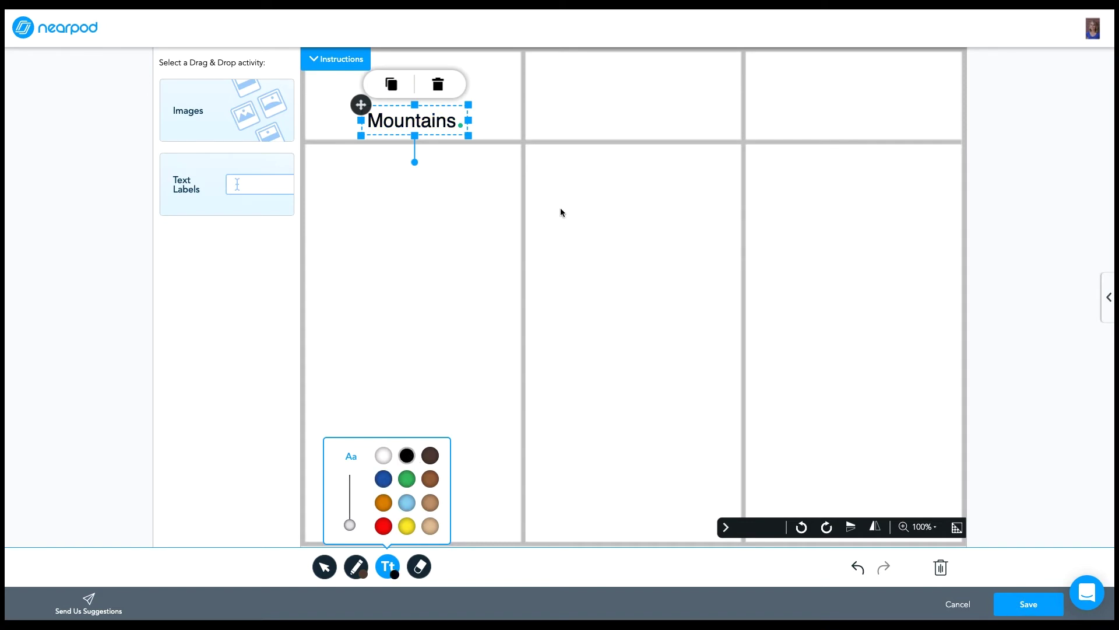
{"action": "left_click", "coordinate": [619, 243]}
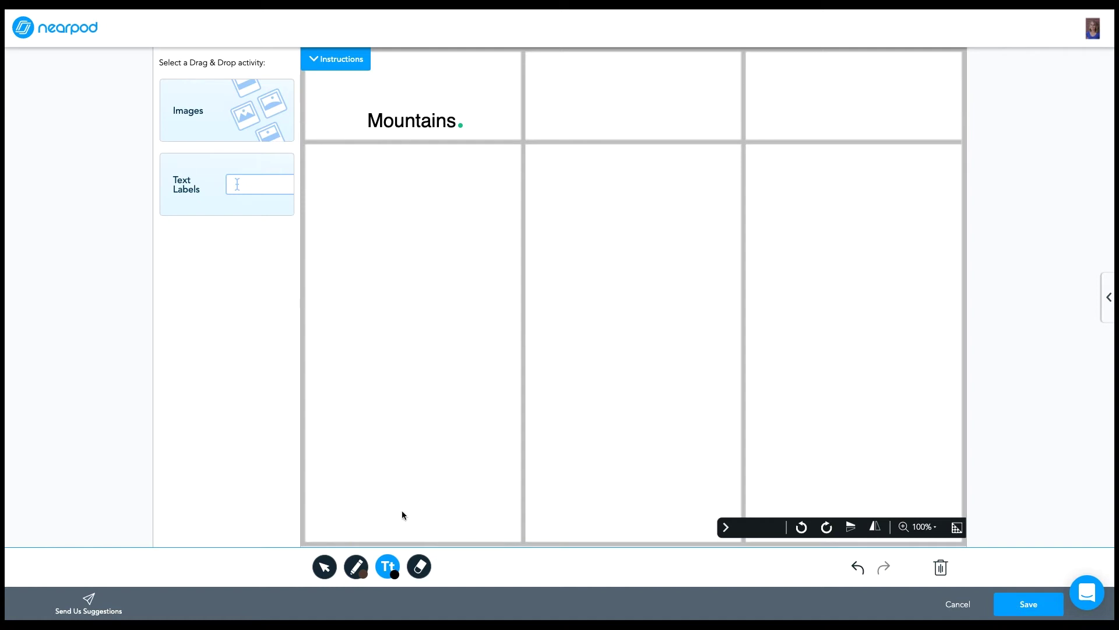
Add a 'Grasslands' label in the top-middle header cell.
{"action": "left_click", "coordinate": [388, 566]}
{"action": "left_click", "coordinate": [597, 238]}
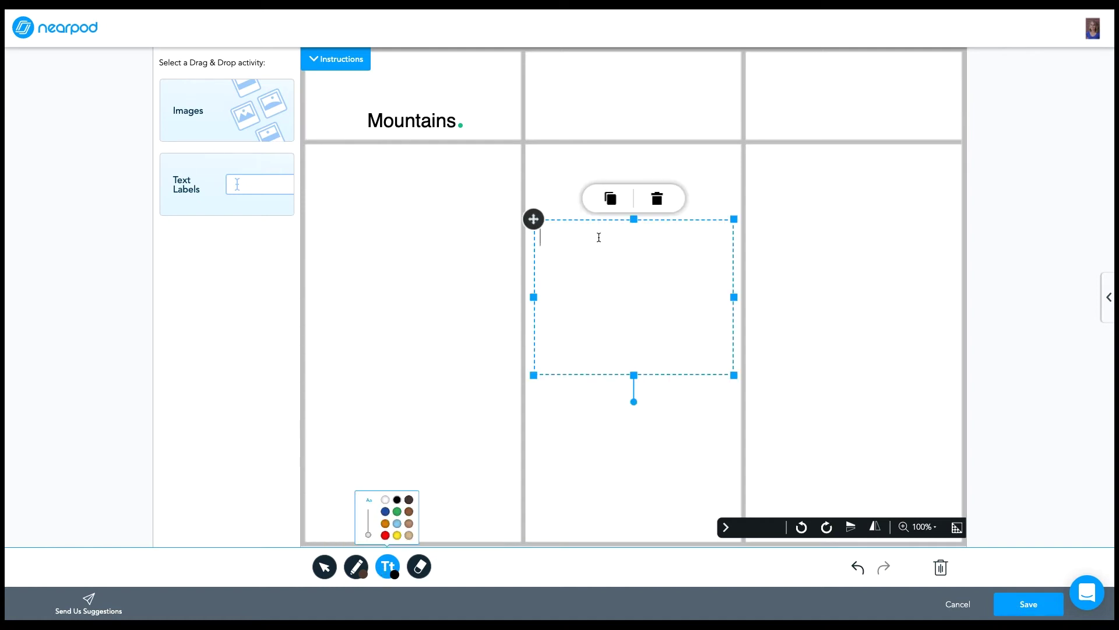
{"action": "type", "text": "Grasslands"}
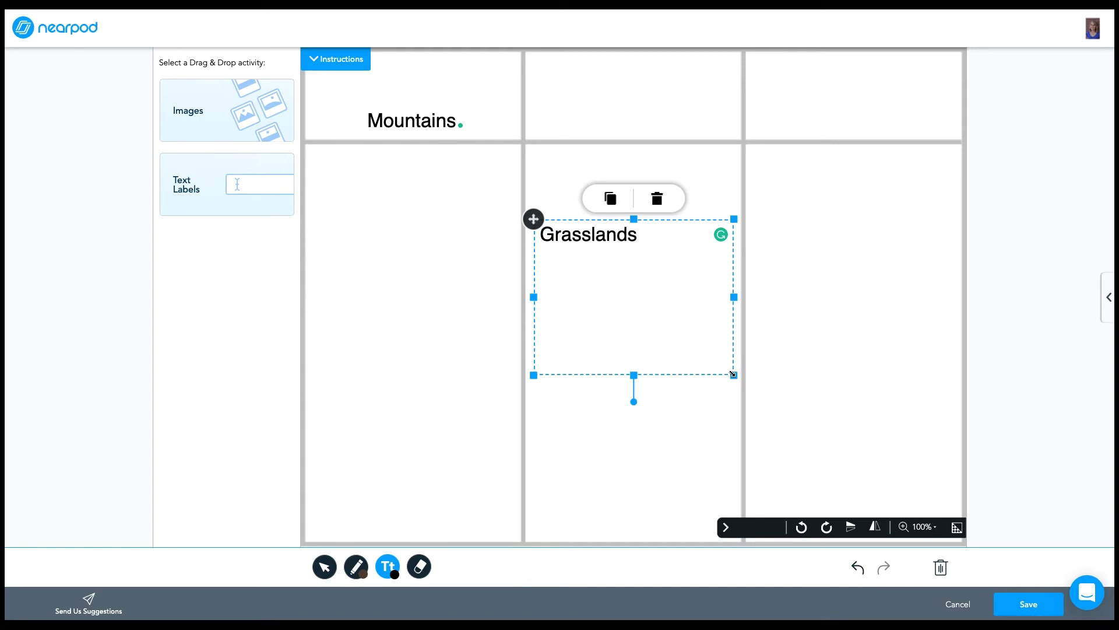
{"action": "left_click_drag", "start_coordinate": [734, 375], "coordinate": [651, 249]}
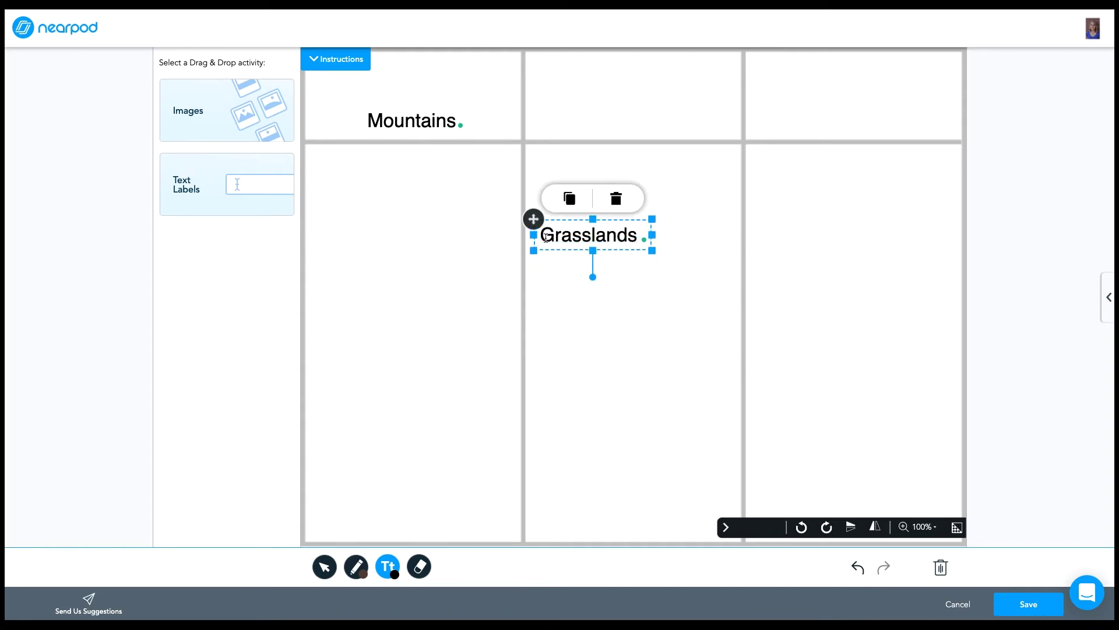
{"action": "left_click_drag", "start_coordinate": [537, 223], "coordinate": [582, 112]}
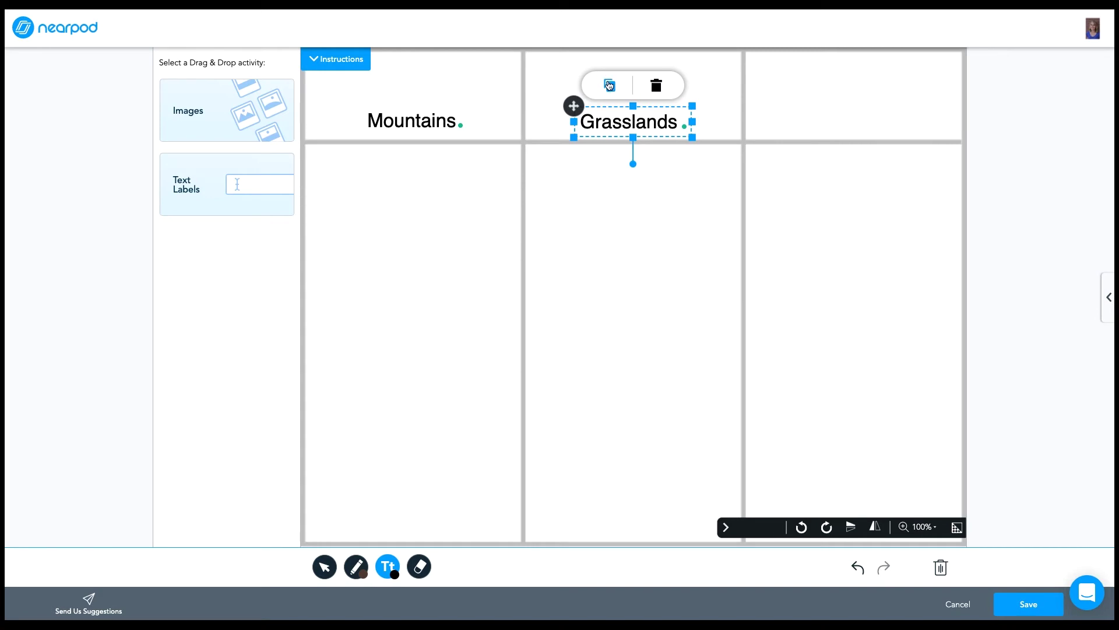
{"action": "left_click", "coordinate": [625, 300]}
Add an 'Arctic' label in the top-right header cell, then choose Images as the item type.
{"action": "left_click", "coordinate": [388, 566]}
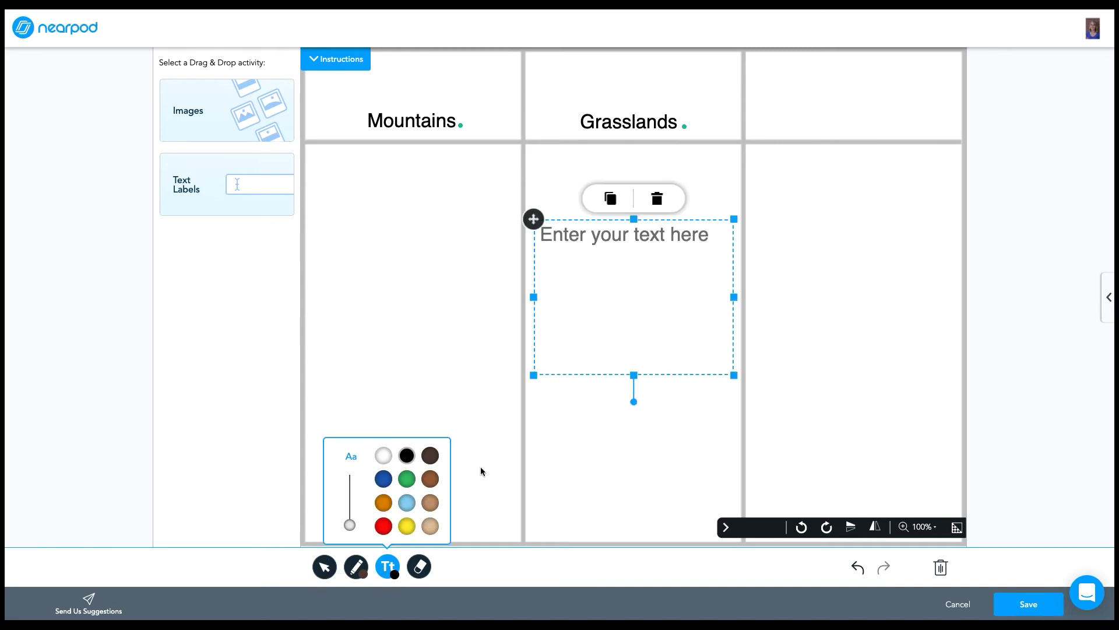
{"action": "left_click", "coordinate": [635, 234]}
{"action": "type", "text": "Arctic"}
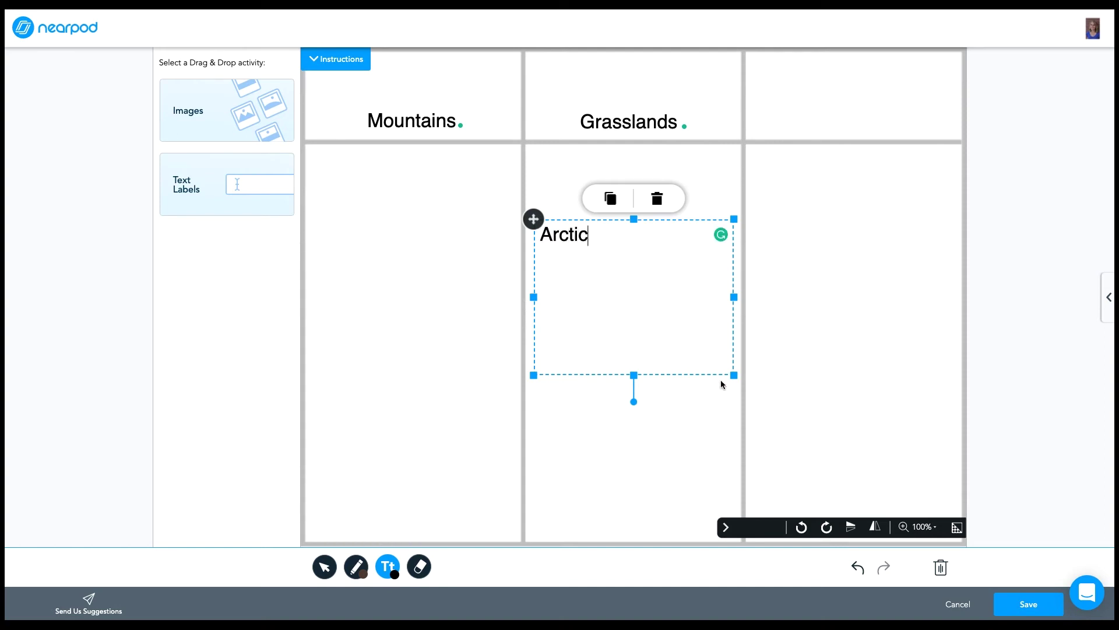
{"action": "left_click_drag", "start_coordinate": [734, 375], "coordinate": [607, 245]}
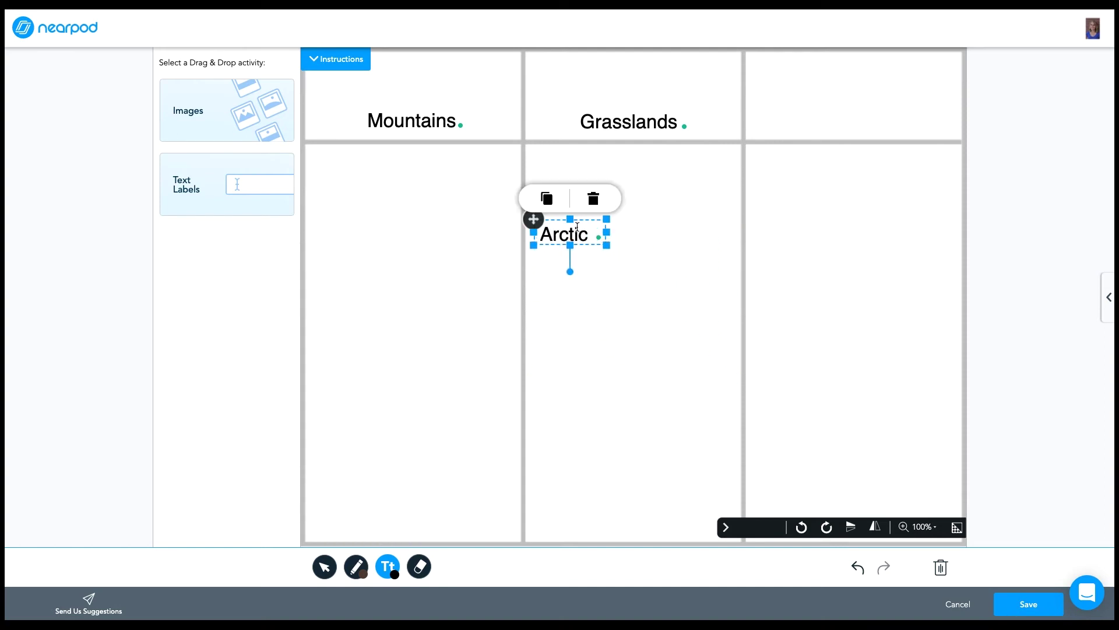
{"action": "left_click_drag", "start_coordinate": [539, 227], "coordinate": [821, 118]}
{"action": "left_click", "coordinate": [851, 306]}
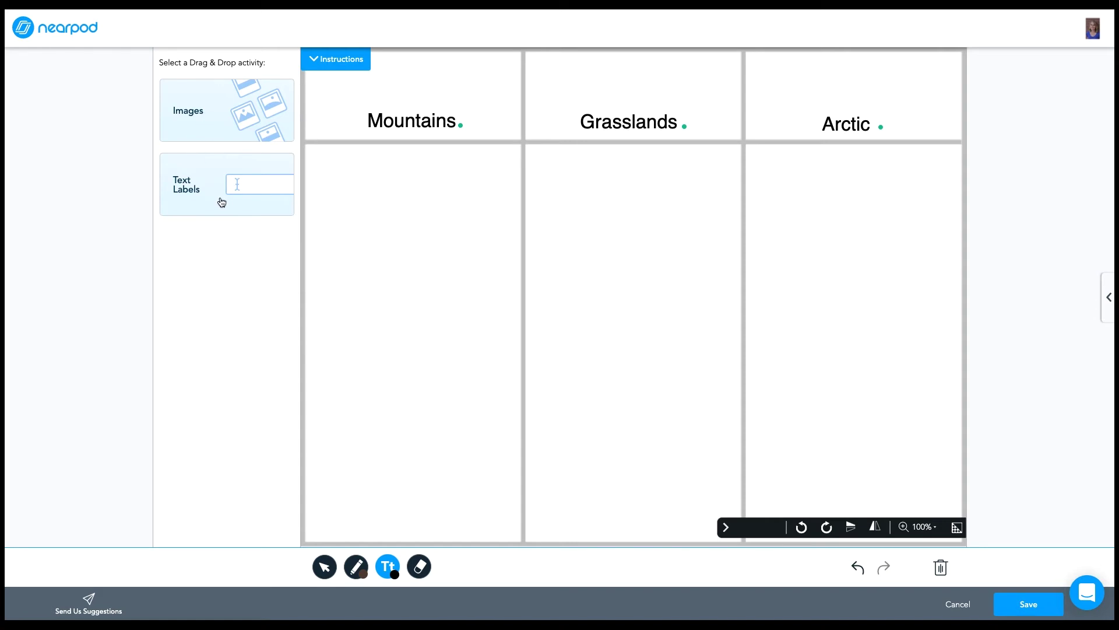
{"action": "left_click", "coordinate": [221, 110]}
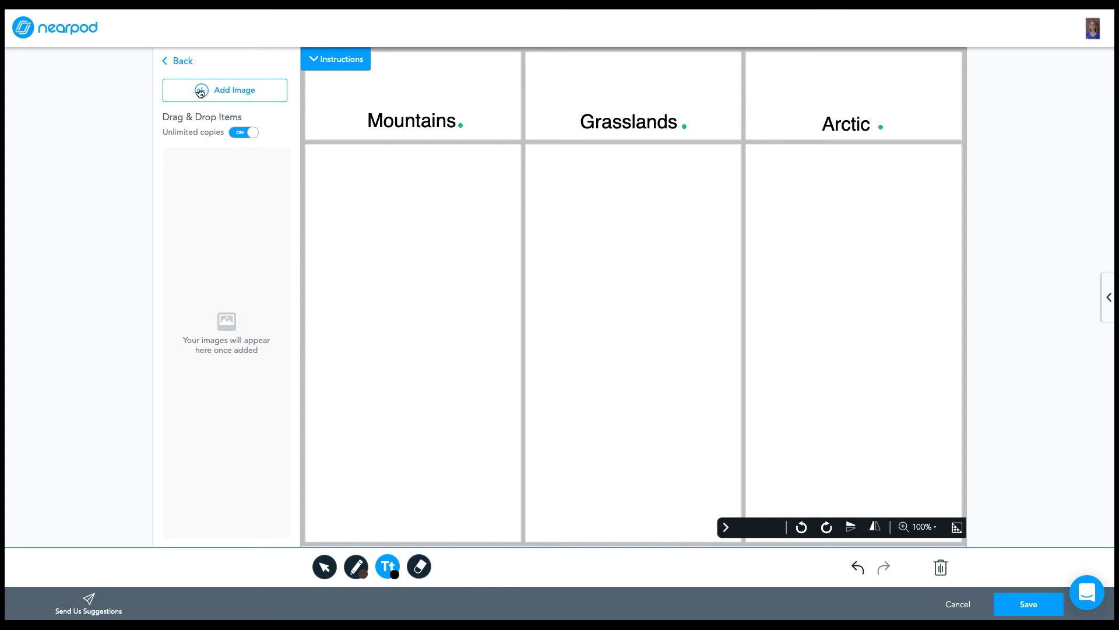
Search the image library for 'Zebra' and insert one of the zebra photos.
{"action": "left_click", "coordinate": [200, 91]}
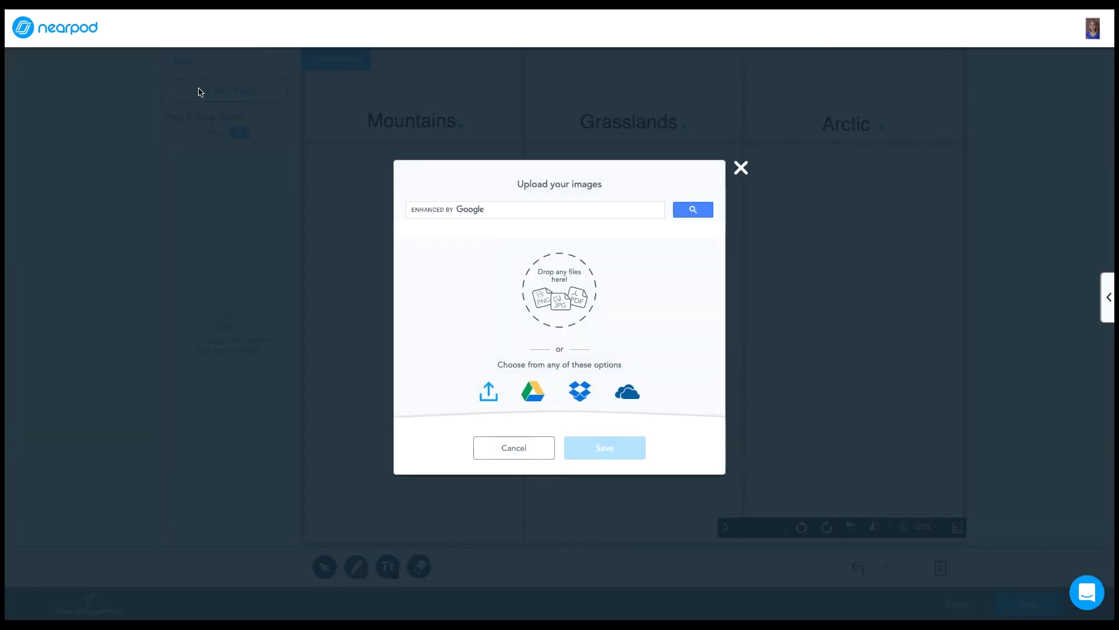
{"action": "left_click", "coordinate": [502, 209]}
{"action": "type", "text": "Zebra"}
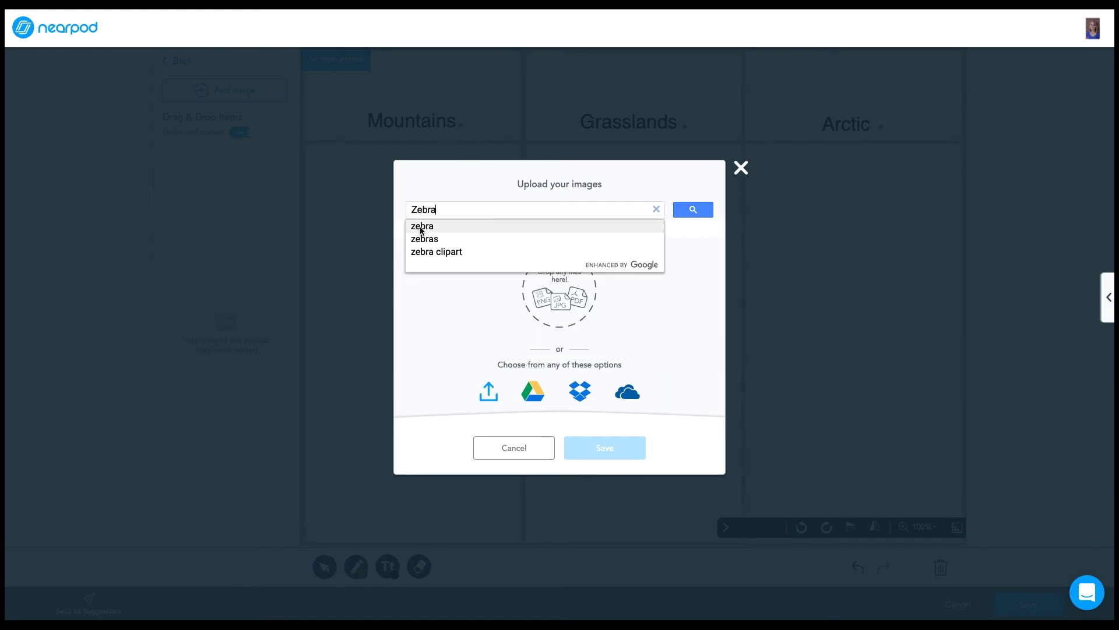
{"action": "left_click", "coordinate": [422, 226]}
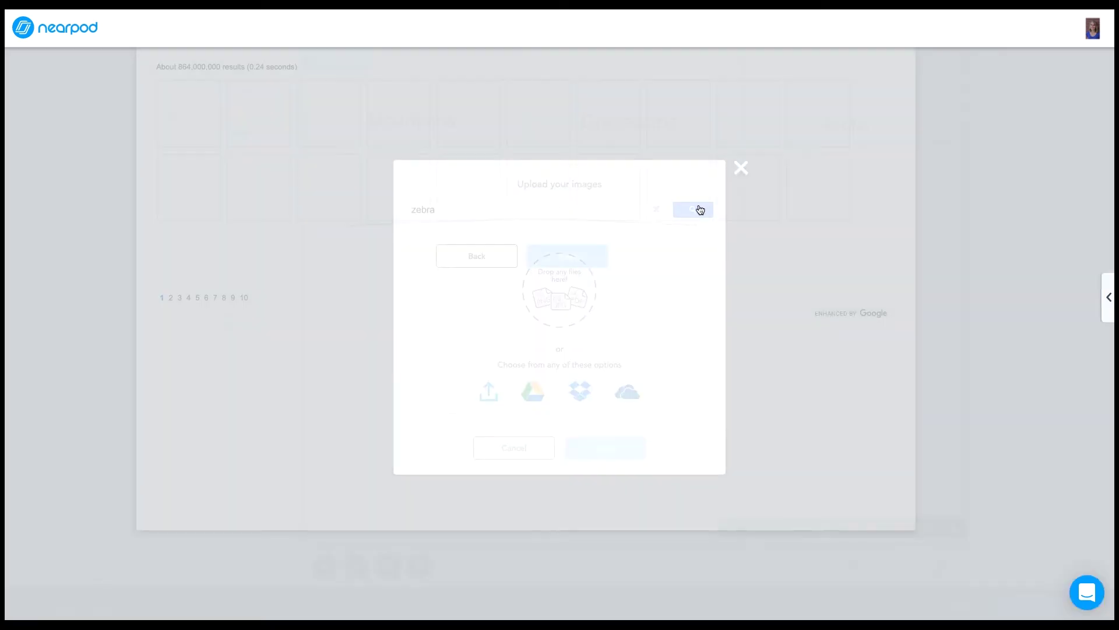
{"action": "left_click", "coordinate": [700, 210]}
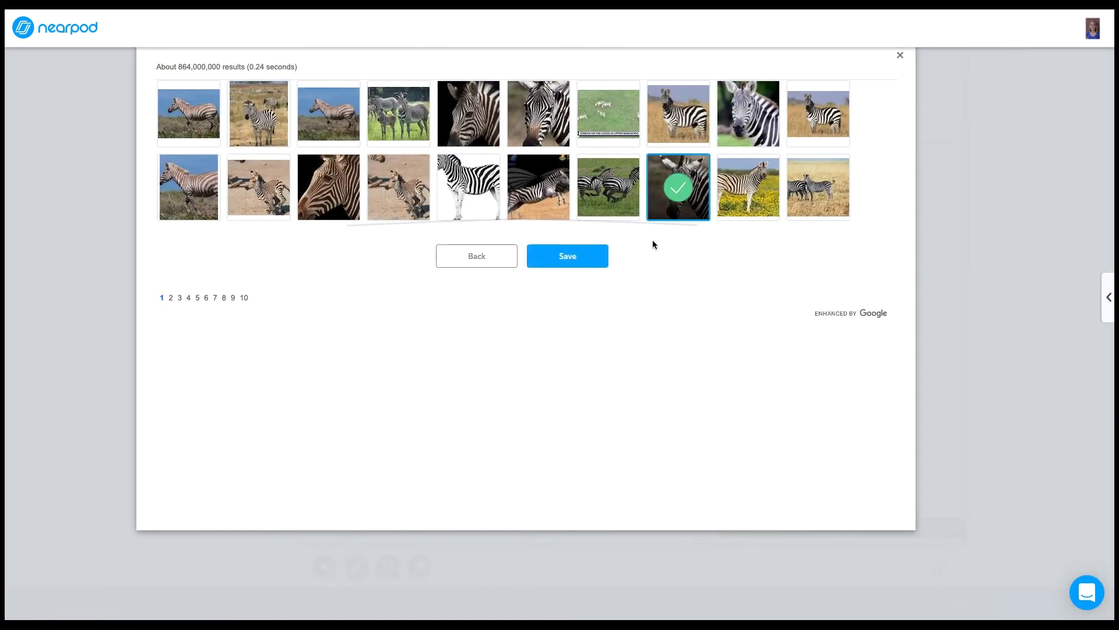
{"action": "left_click", "coordinate": [569, 256]}
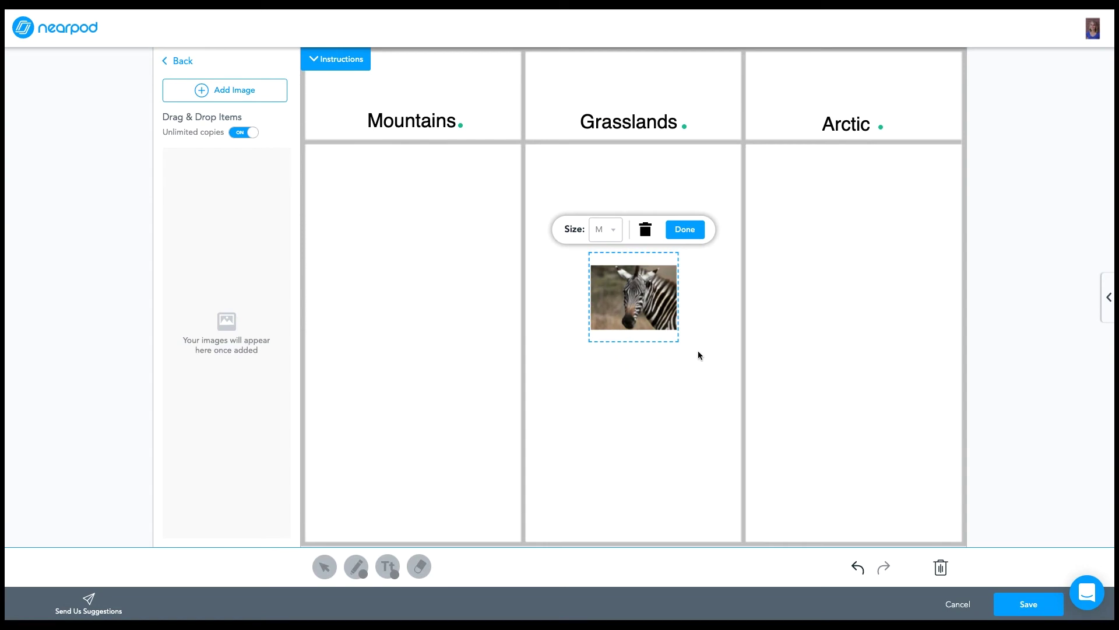
Set the zebra image size to L and add it as a draggable item.
{"action": "left_click", "coordinate": [612, 232]}
{"action": "left_click", "coordinate": [610, 256]}
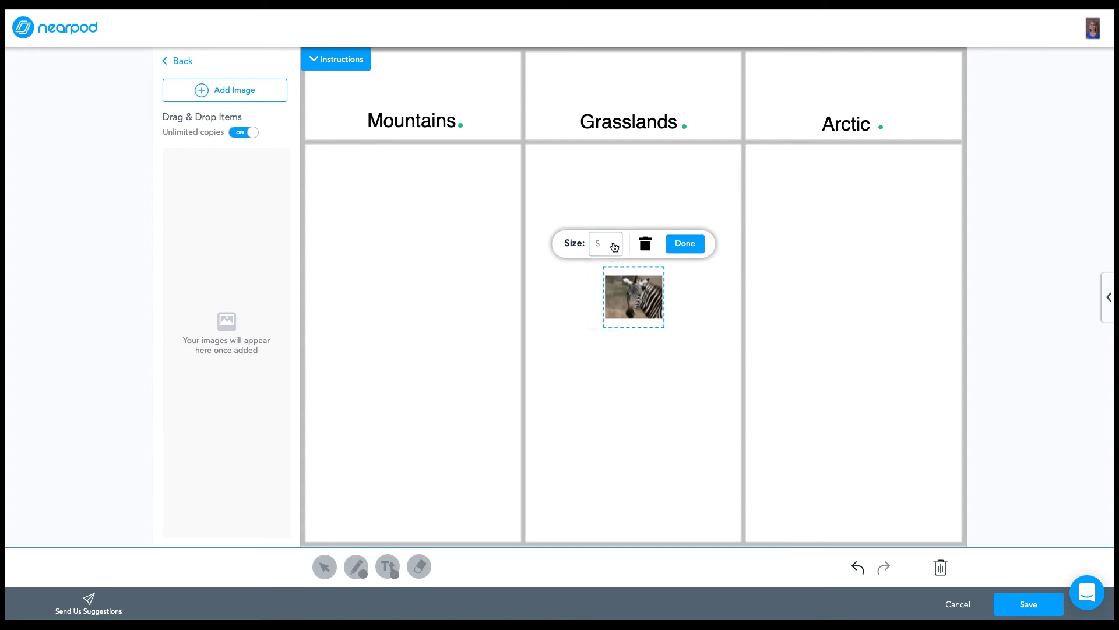
{"action": "left_click", "coordinate": [612, 244]}
{"action": "left_click", "coordinate": [611, 318]}
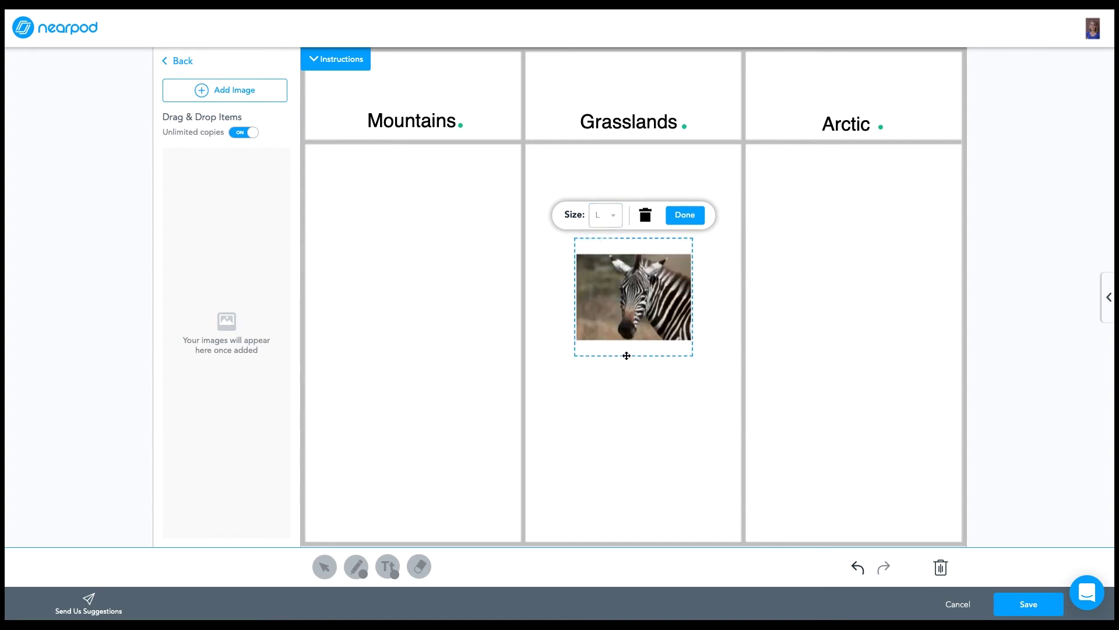
{"action": "left_click", "coordinate": [688, 215]}
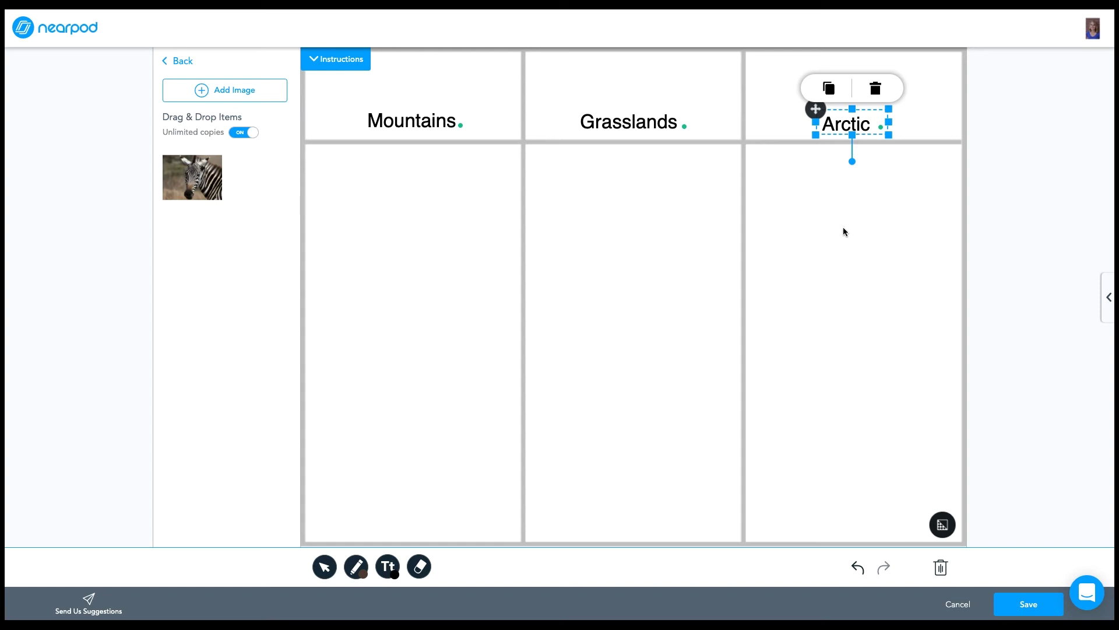
Turn off Unlimited copies, upload five more animal photos, and save the slide.
{"action": "left_click", "coordinate": [879, 267]}
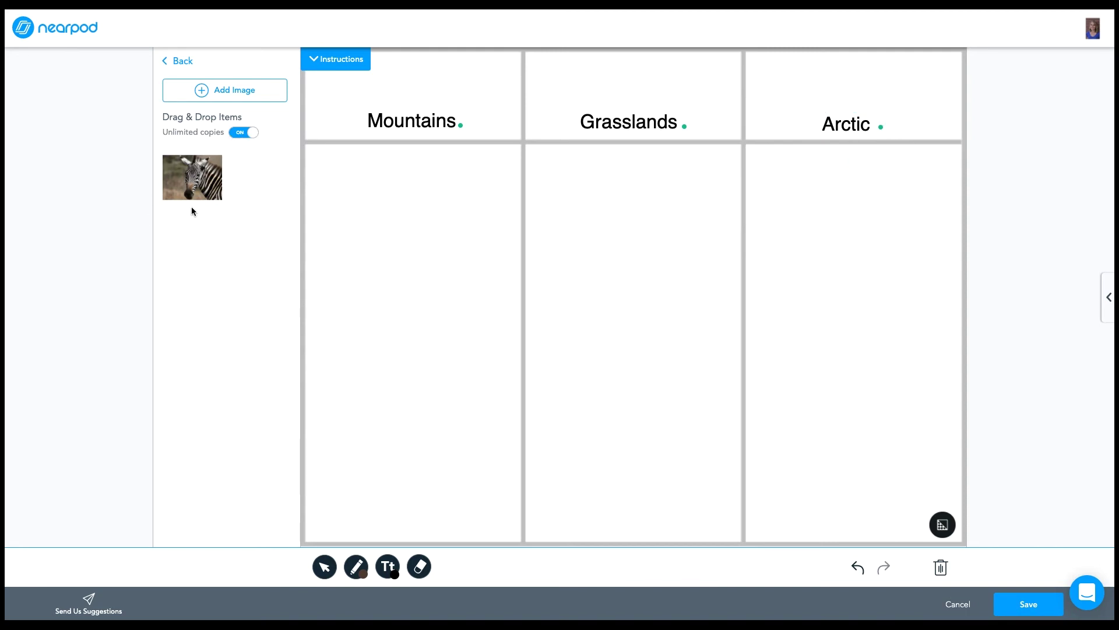
{"action": "left_click", "coordinate": [244, 132]}
{"action": "left_click", "coordinate": [208, 91]}
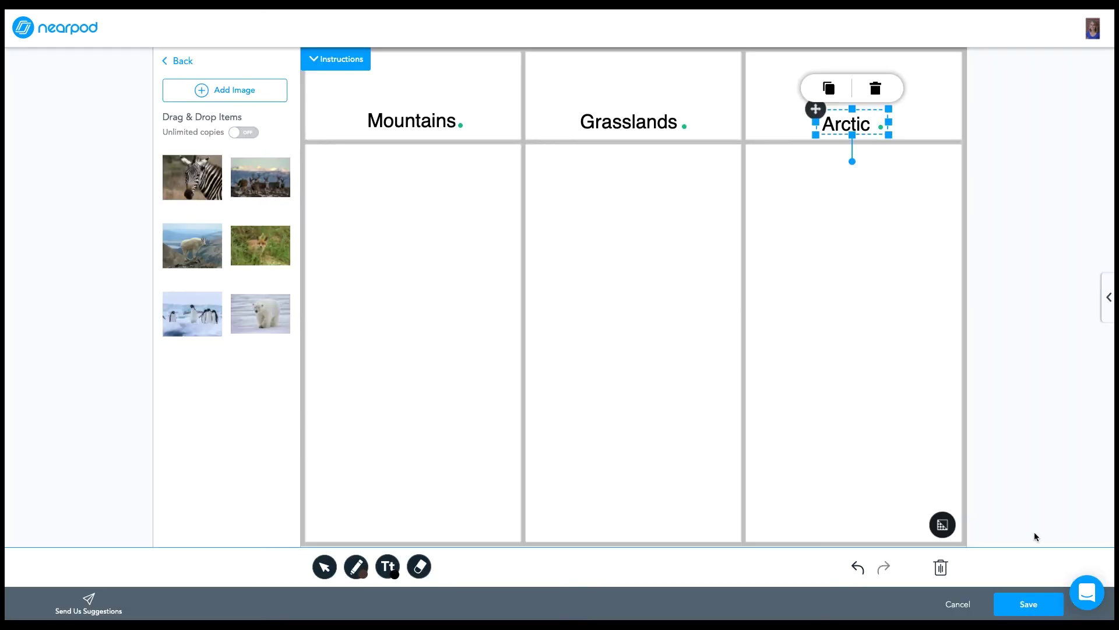
{"action": "left_click", "coordinate": [1029, 604]}
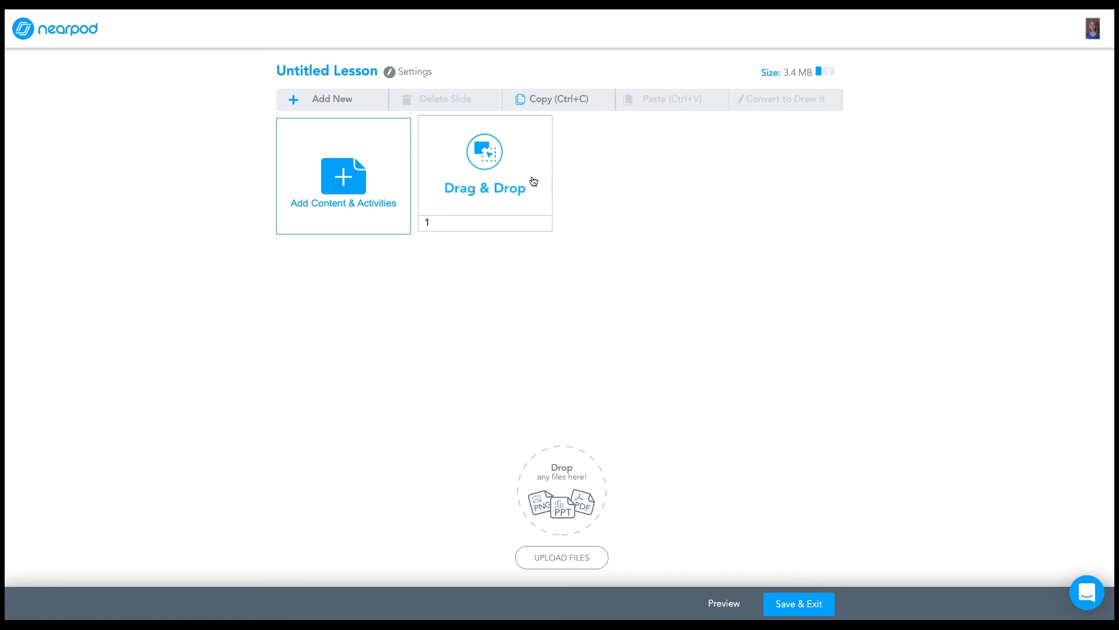
Title the lesson 'Animal Habitat Drag and Drop' and Save & Exit.
{"action": "left_click", "coordinate": [334, 71]}
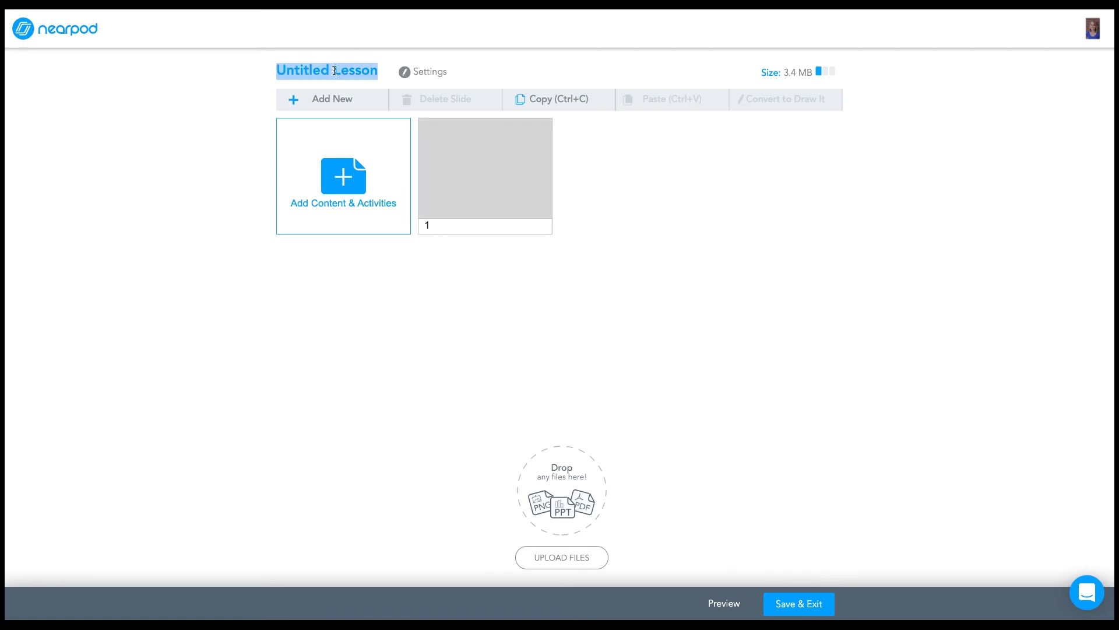
{"action": "type", "text": "Dr"}
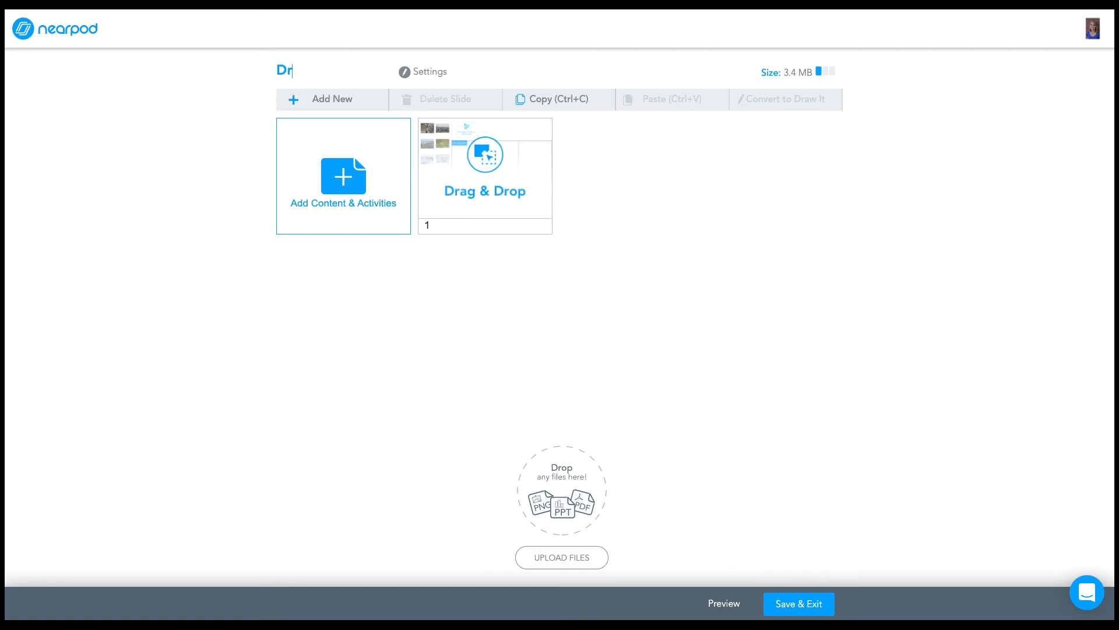
{"action": "key", "text": "BackSpace"}
{"action": "key", "text": "BackSpace"}
{"action": "type", "text": "Animal Habitat D"}
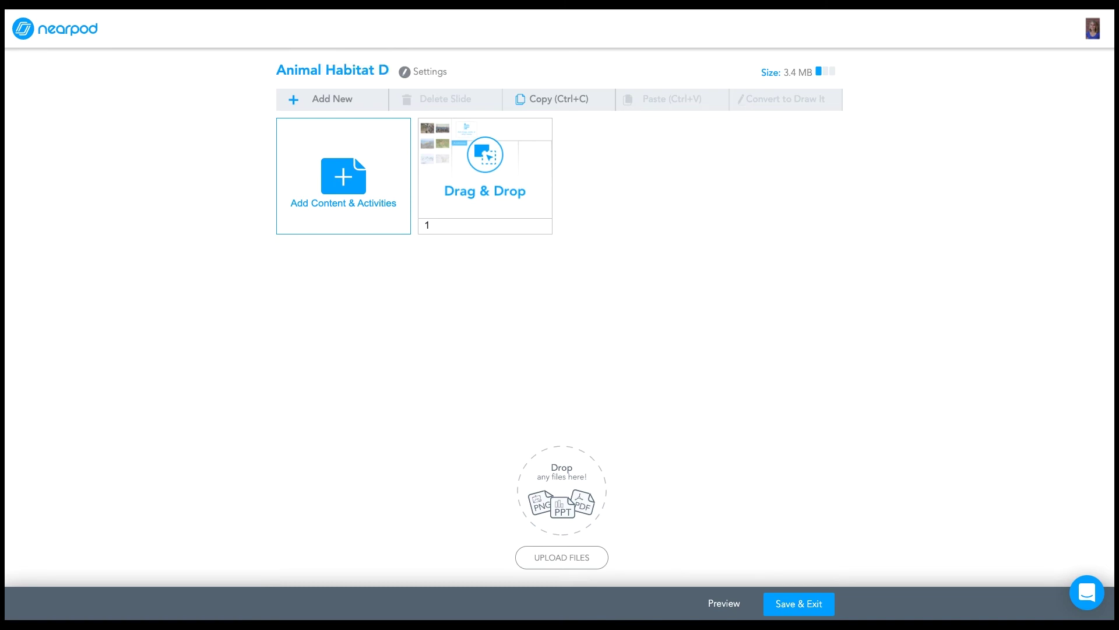
{"action": "type", "text": "rag and D"}
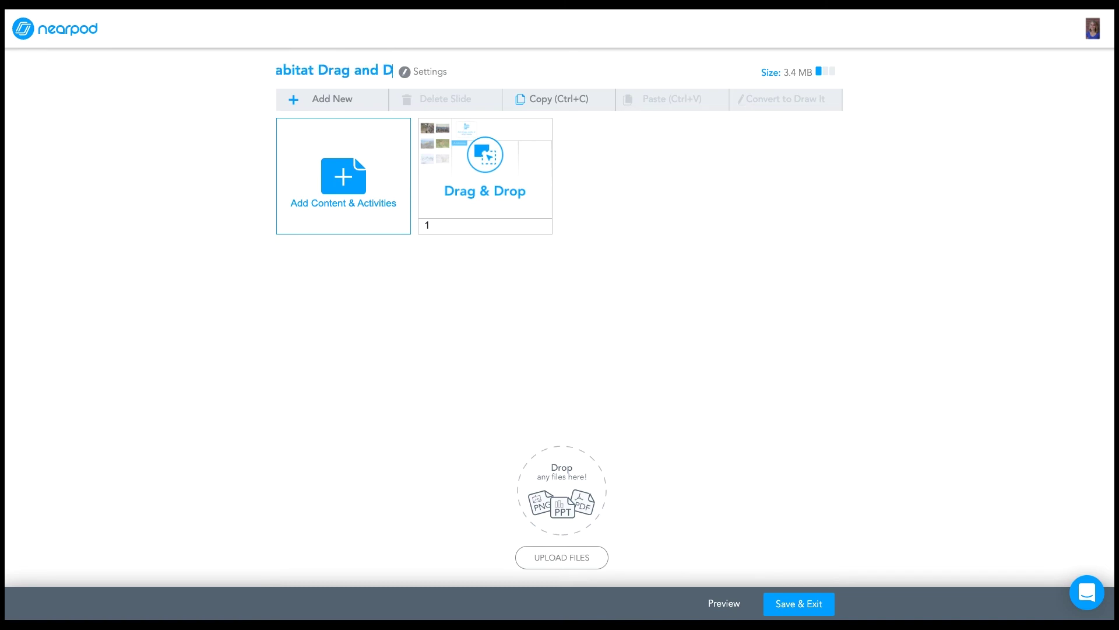
{"action": "type", "text": "rop"}
{"action": "left_click", "coordinate": [807, 610]}
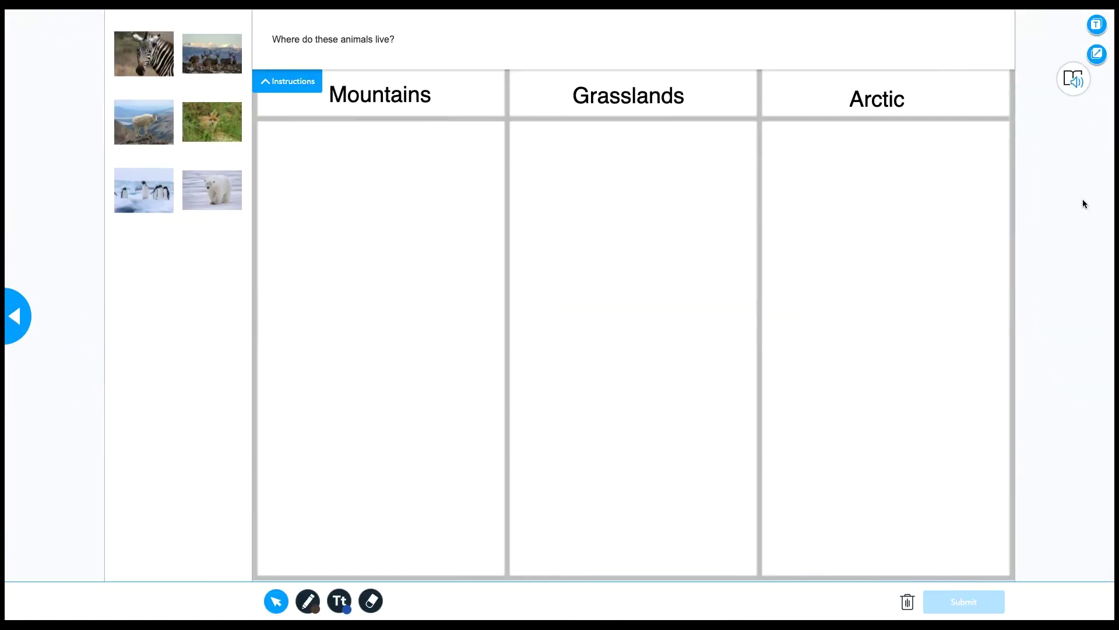
Sort deer and goat to Mountains, zebra and fox to Grasslands, penguins and polar bear to Arctic, then submit.
{"action": "left_click", "coordinate": [293, 85]}
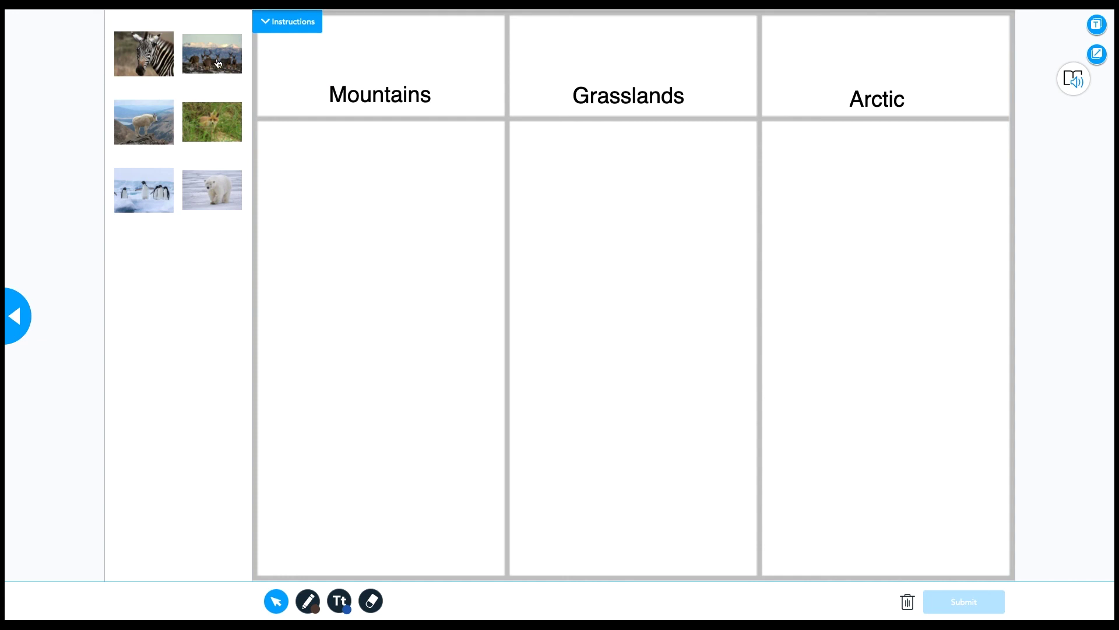
{"action": "left_click_drag", "start_coordinate": [210, 57], "coordinate": [329, 193]}
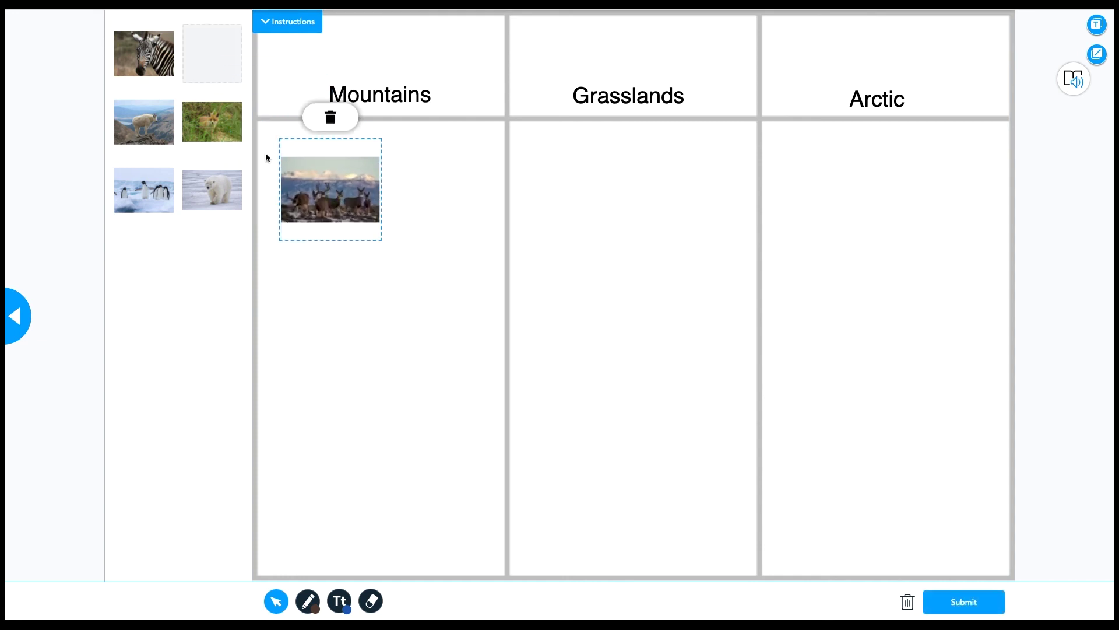
{"action": "left_click_drag", "start_coordinate": [157, 49], "coordinate": [570, 202]}
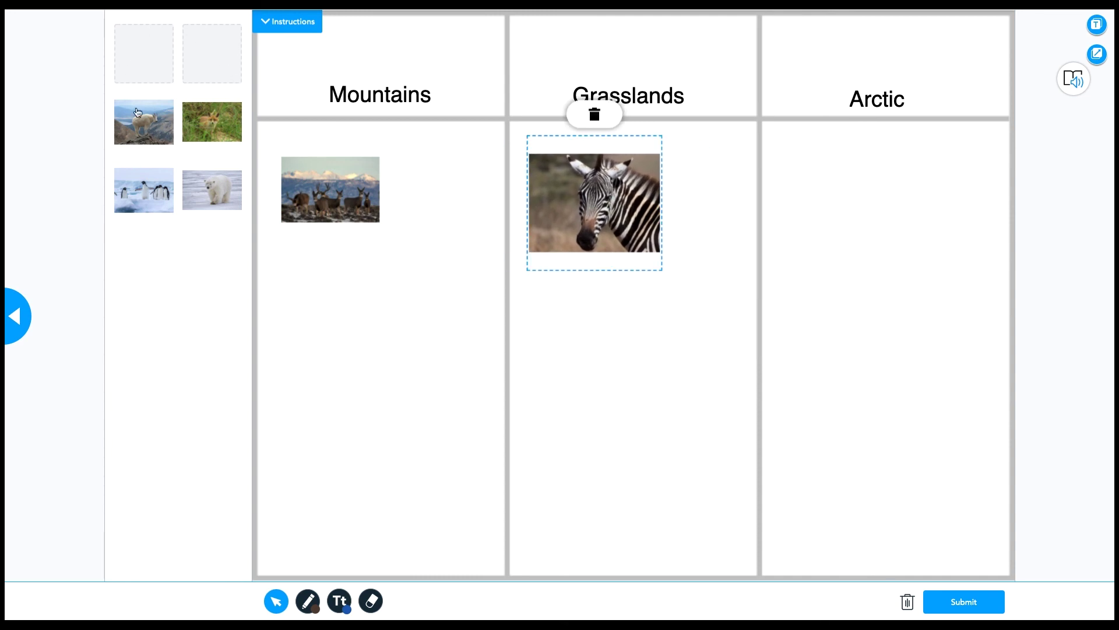
{"action": "left_click_drag", "start_coordinate": [142, 198], "coordinate": [830, 187]}
{"action": "left_click_drag", "start_coordinate": [221, 192], "coordinate": [827, 310]}
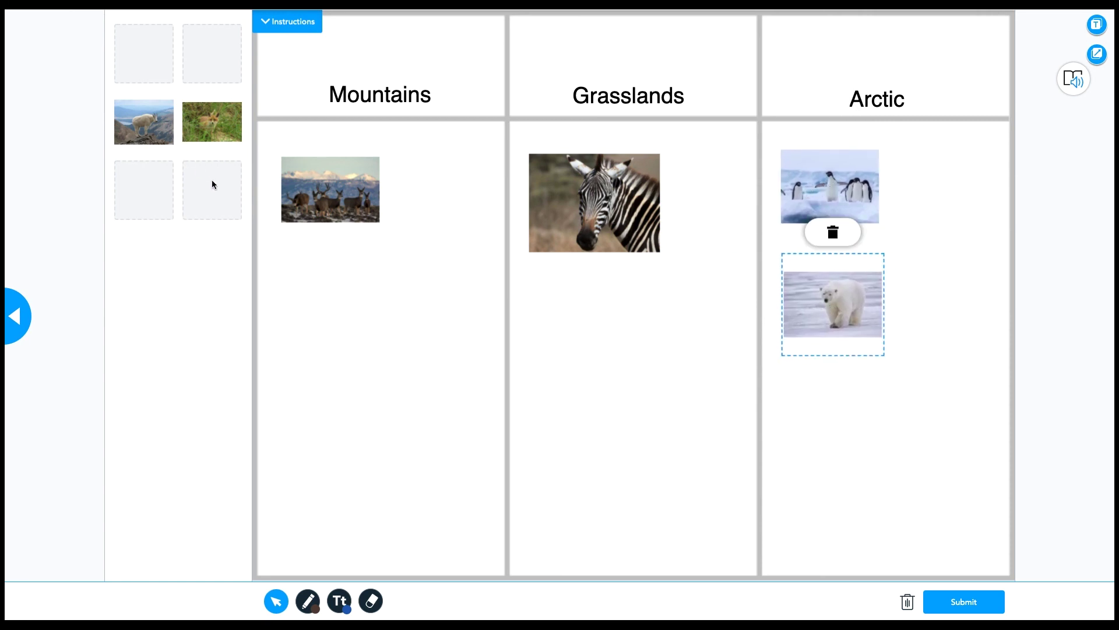
{"action": "left_click_drag", "start_coordinate": [144, 128], "coordinate": [345, 306]}
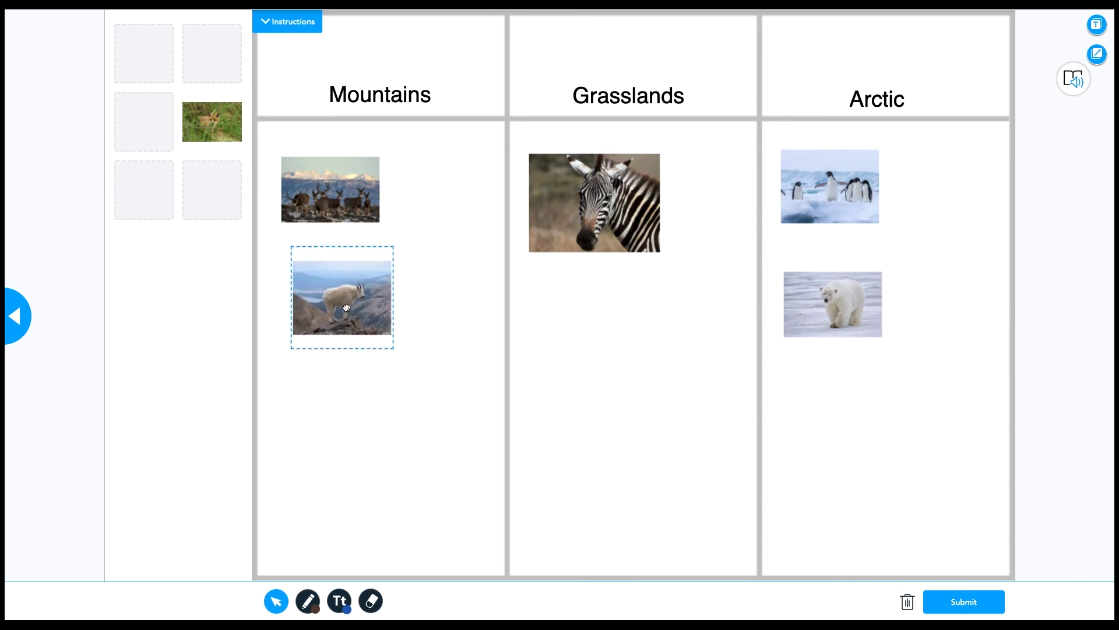
{"action": "left_click_drag", "start_coordinate": [213, 122], "coordinate": [611, 345]}
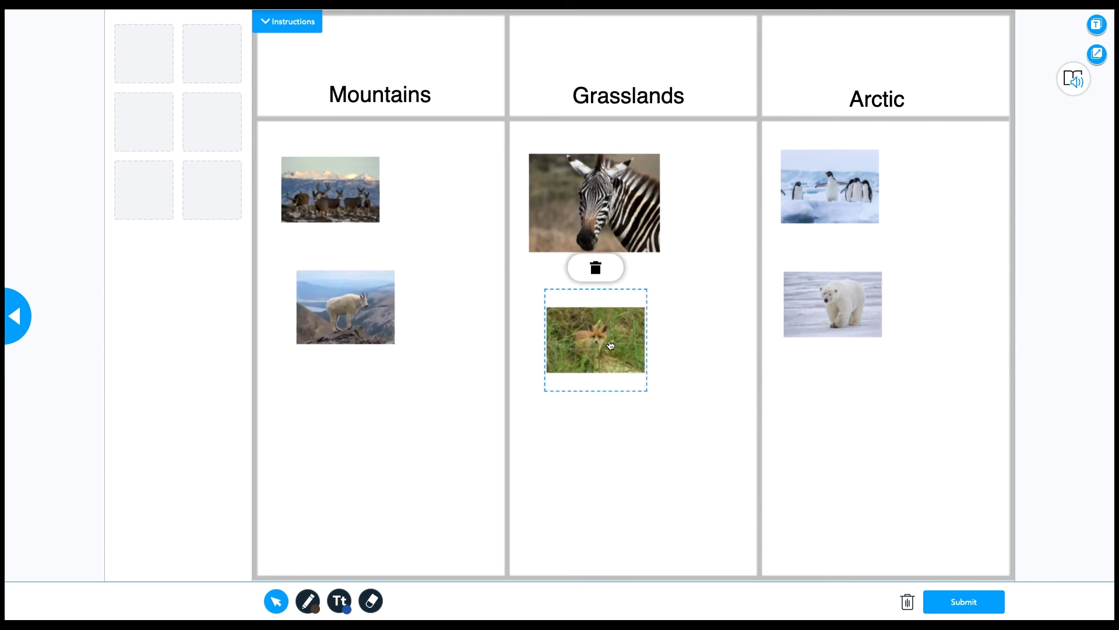
{"action": "left_click", "coordinate": [964, 602]}
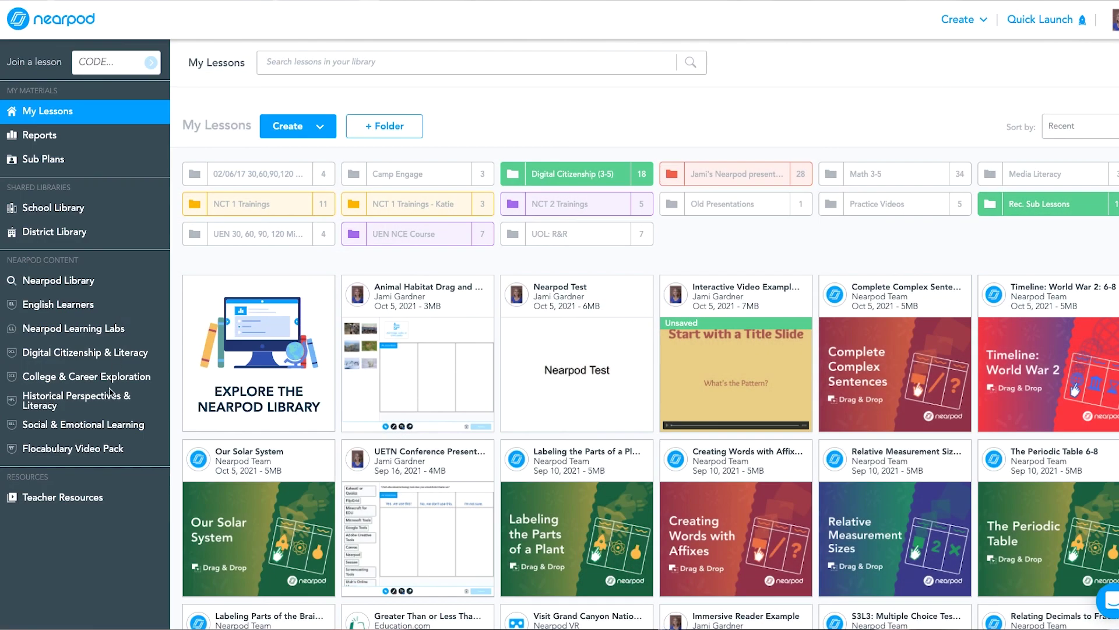
From the Social & Emotional Learning library, open the Lifelong Learning Strategies (6-8) bundle and view its second preview slide.
{"action": "left_click", "coordinate": [97, 429]}
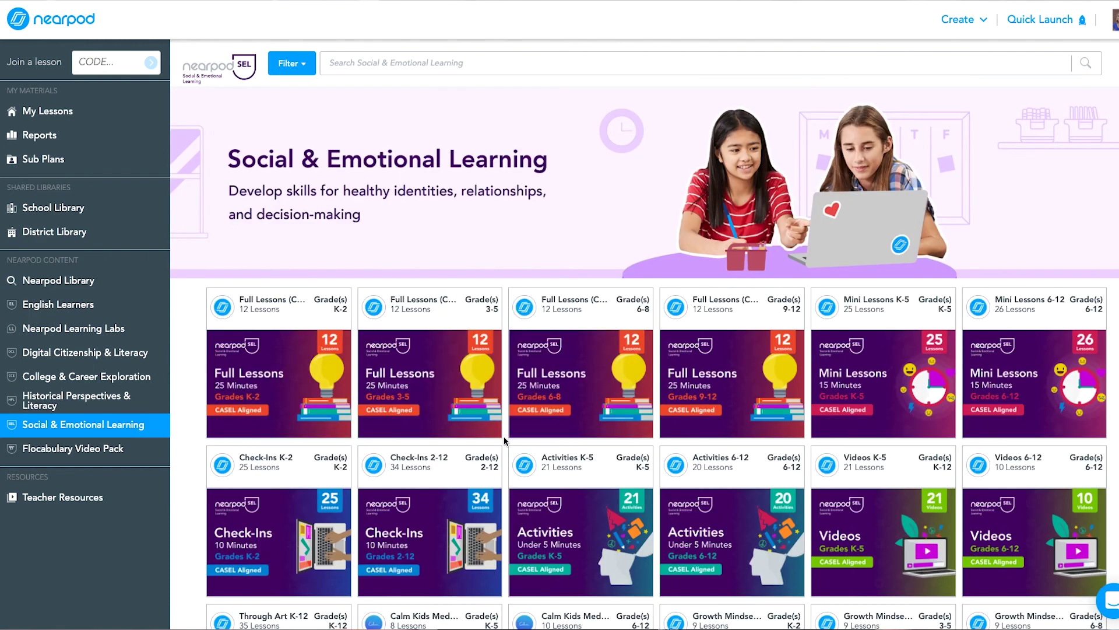
{"action": "scroll", "coordinate": [504, 436], "scroll_direction": "down", "scroll_amount": 4}
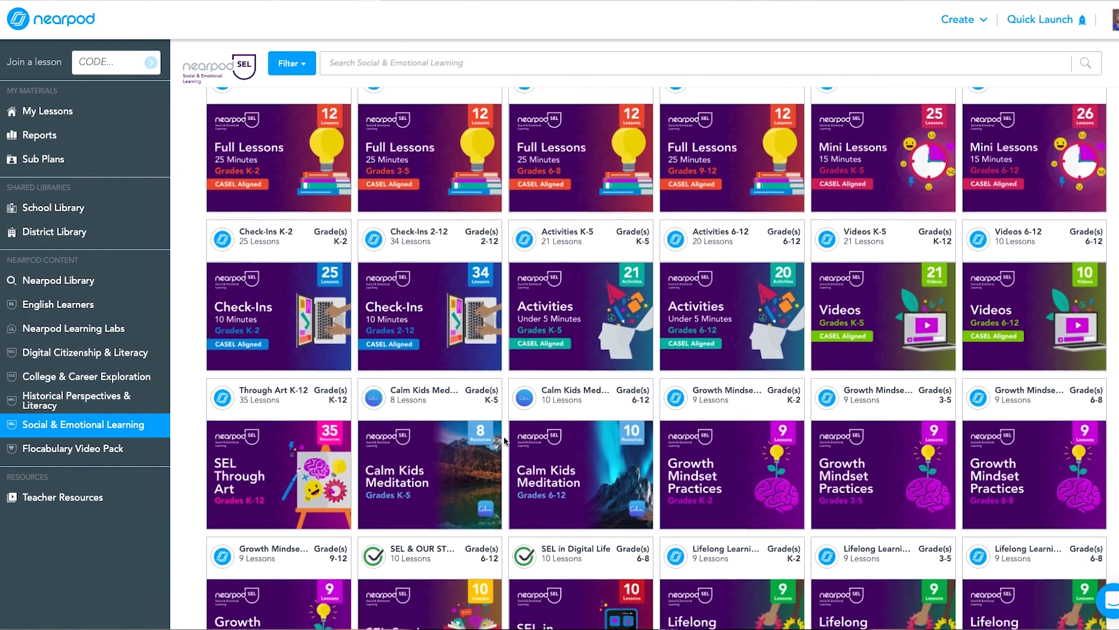
{"action": "scroll", "coordinate": [504, 440], "scroll_direction": "down", "scroll_amount": 2}
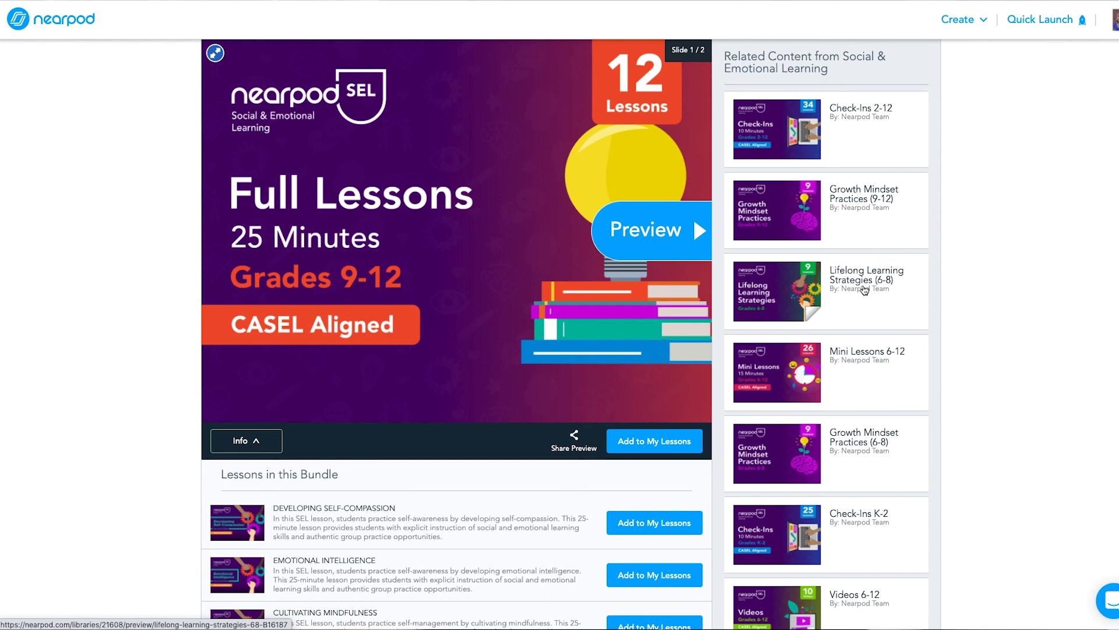
{"action": "left_click", "coordinate": [864, 290]}
{"action": "left_click", "coordinate": [687, 230]}
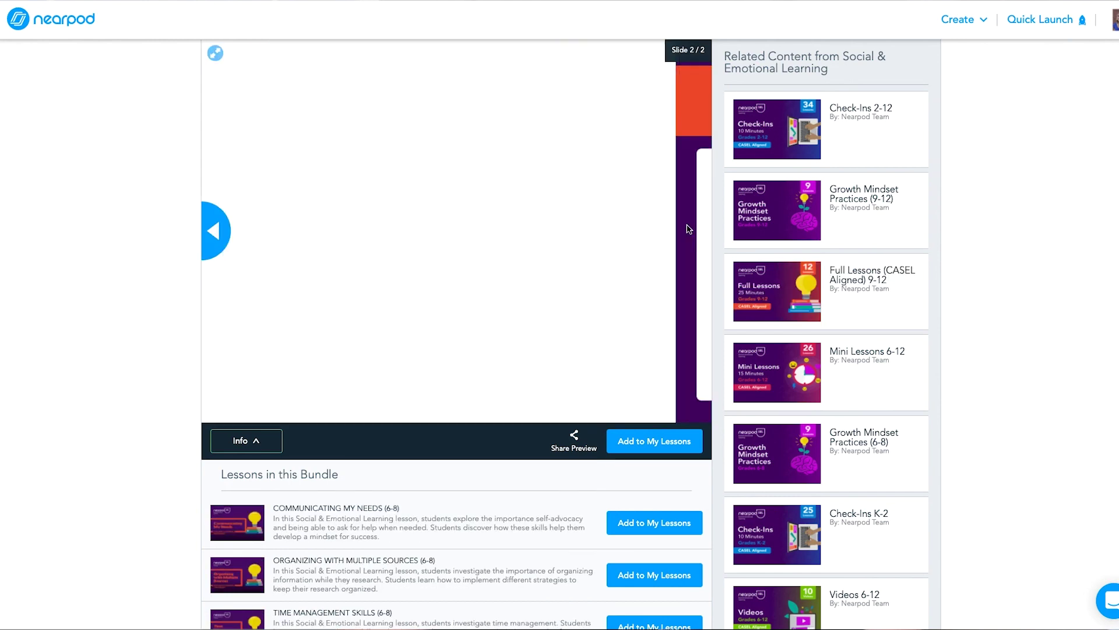